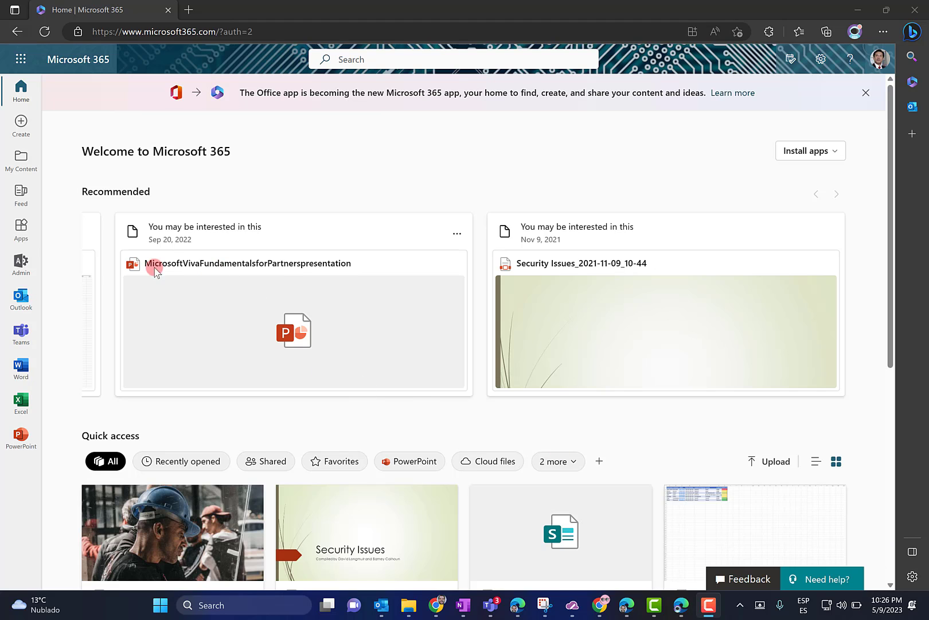
# Open My Content and view the available actions for the Listening to Our Firstline Workers and Test items.
pyautogui.click(24, 158)
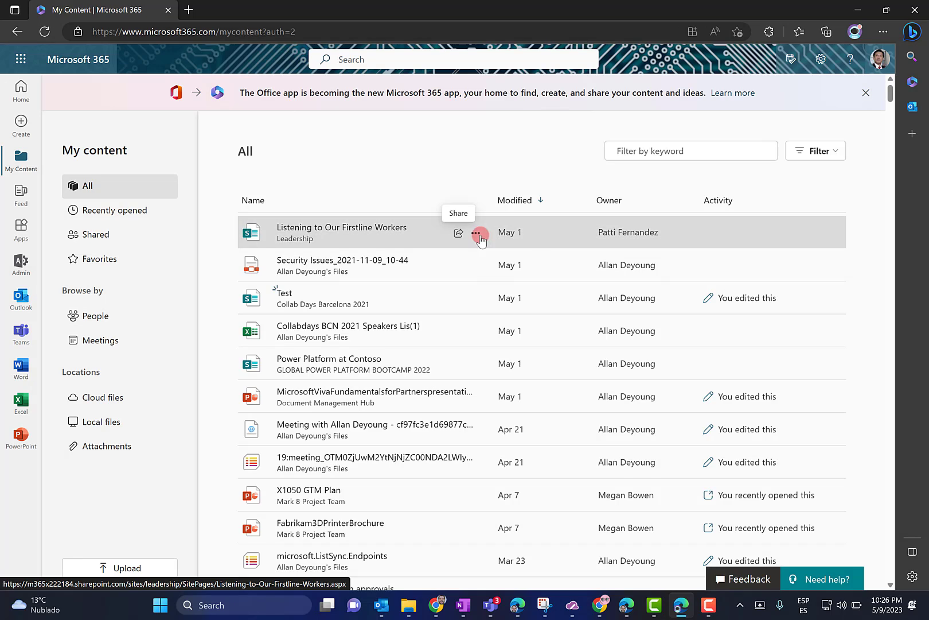
pyautogui.click(476, 232)
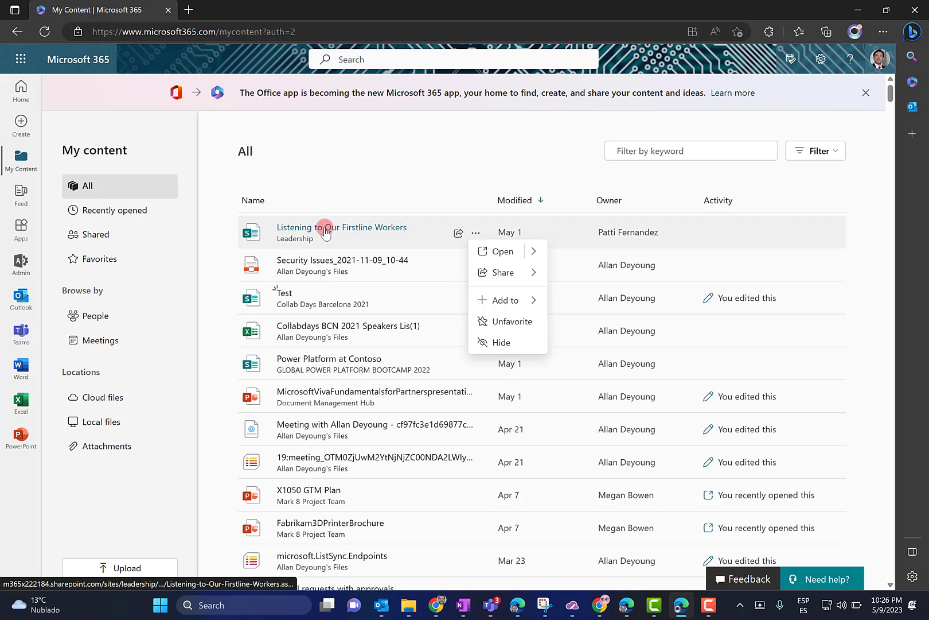
pyautogui.click(554, 156)
pyautogui.click(476, 298)
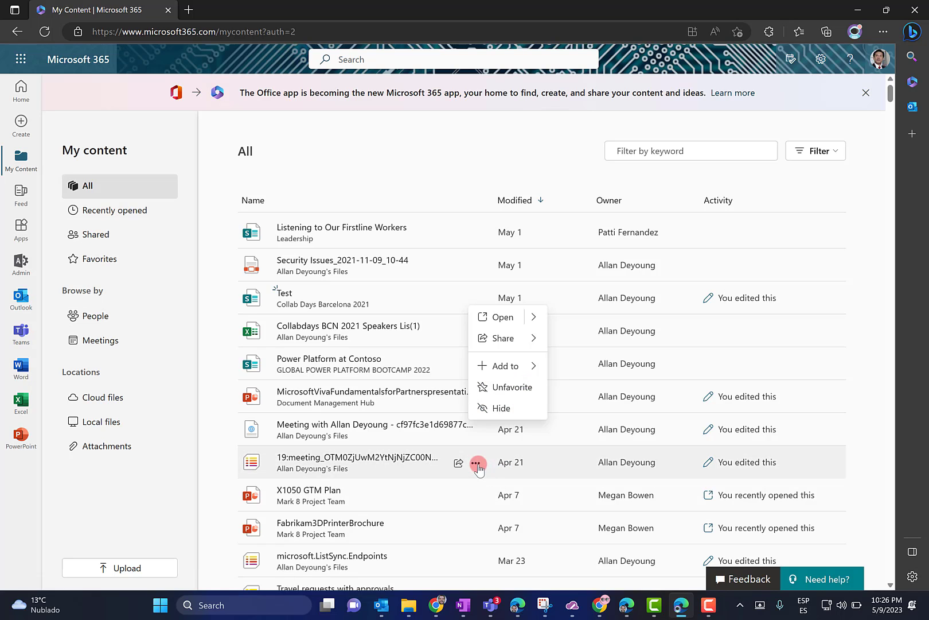
pyautogui.click(476, 463)
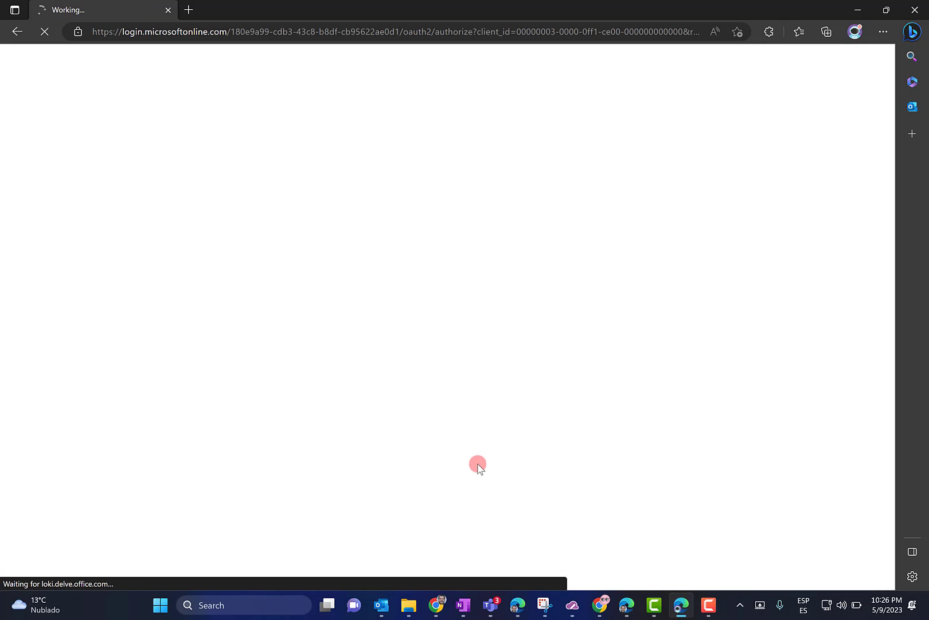
pyautogui.click(16, 32)
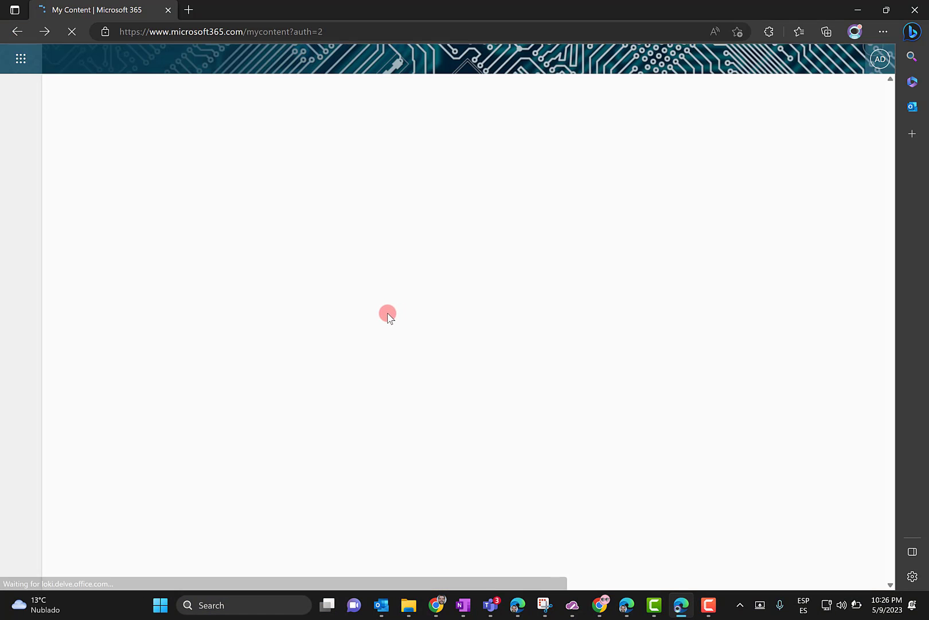
# Add the Fabrikam3DPrinterBrochure presentation to Favorites from the My Content list.
pyautogui.scroll(-1, 453, 389)
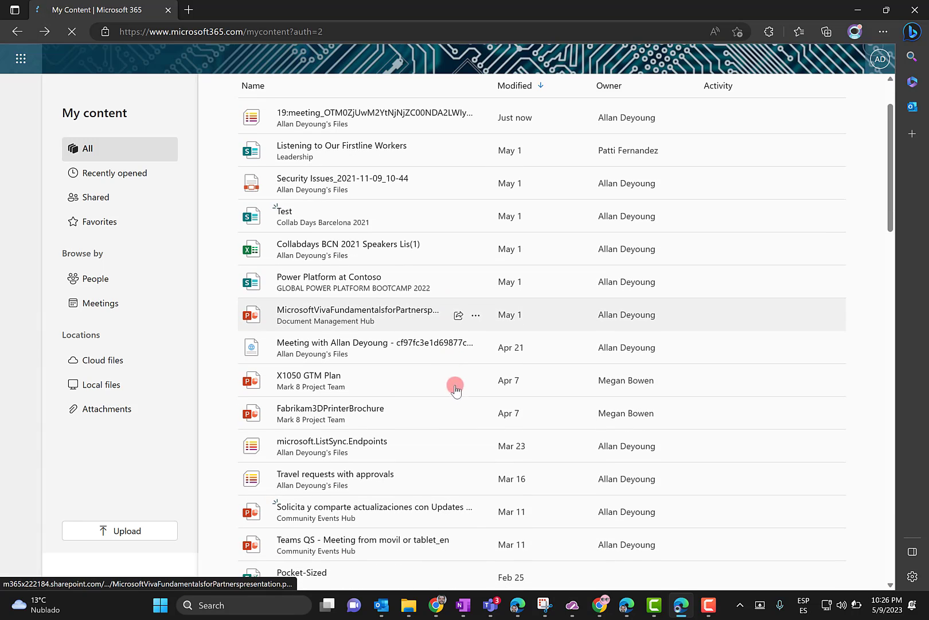
pyautogui.click(476, 414)
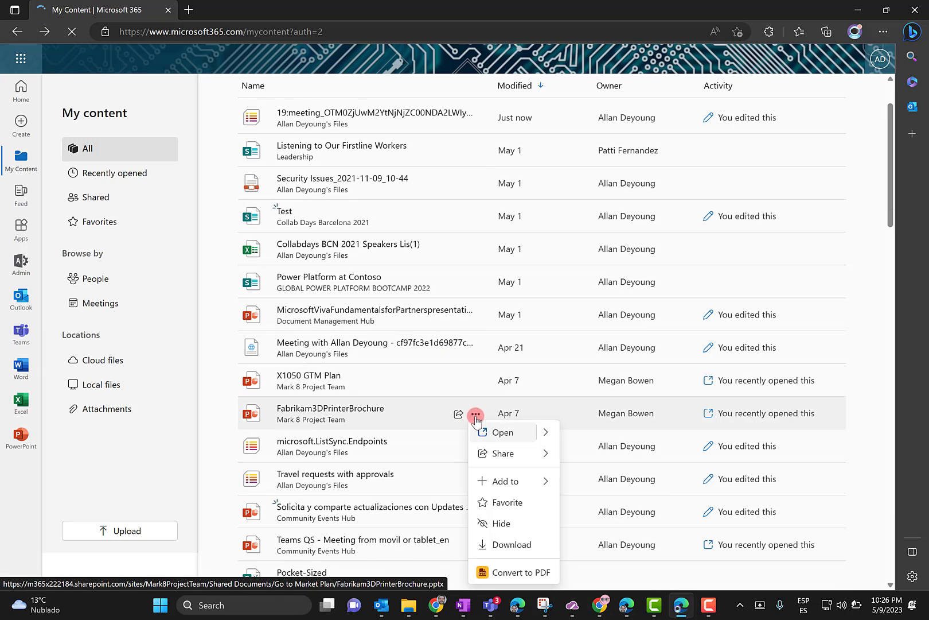
pyautogui.click(488, 504)
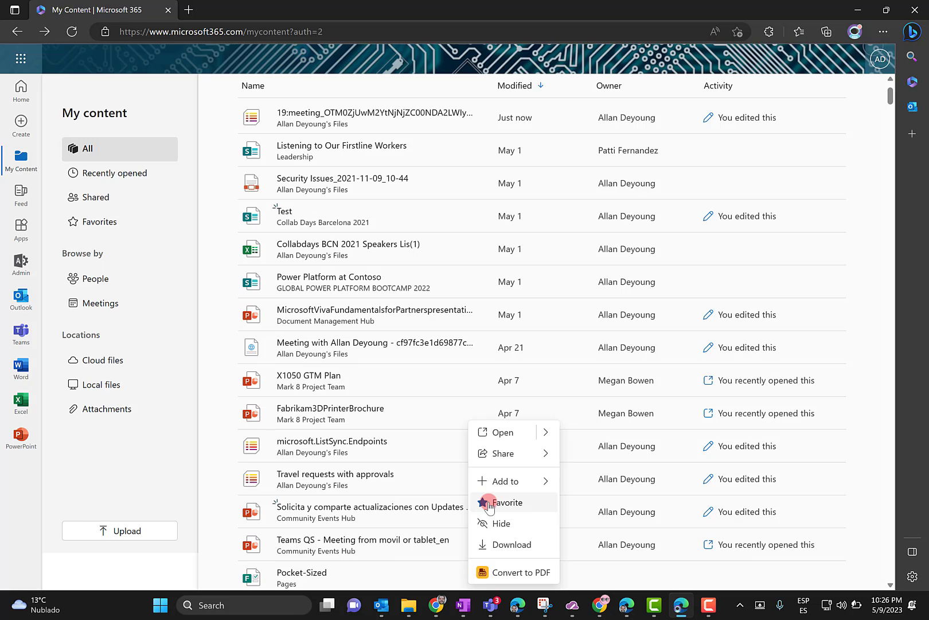
pyautogui.click(502, 504)
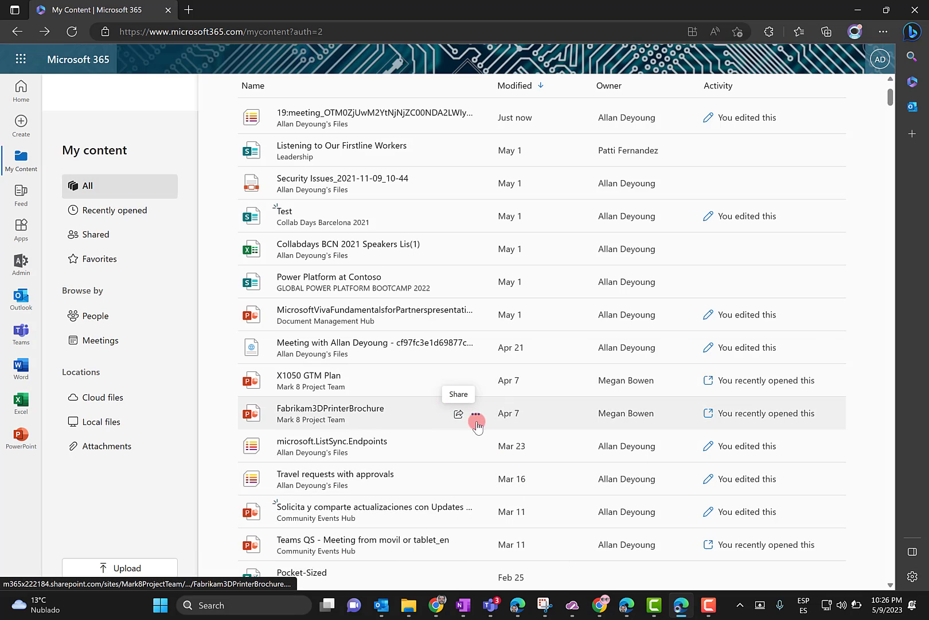
pyautogui.scroll(1, 468, 222)
pyautogui.scroll(1, 469, 223)
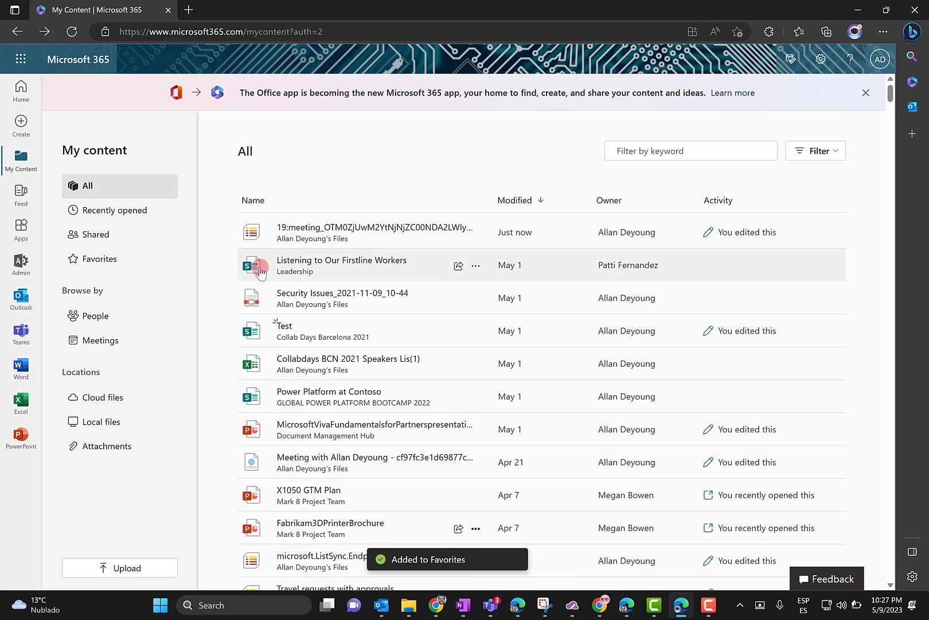
# Show the Favorites list in My Content and look through the favorited files.
pyautogui.click(100, 260)
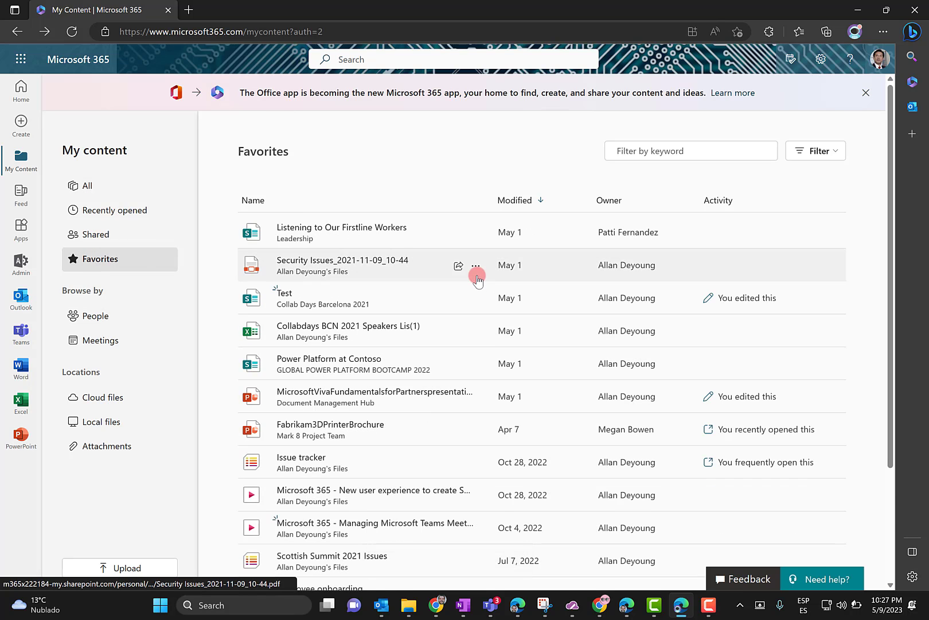
pyautogui.scroll(-1, 473, 281)
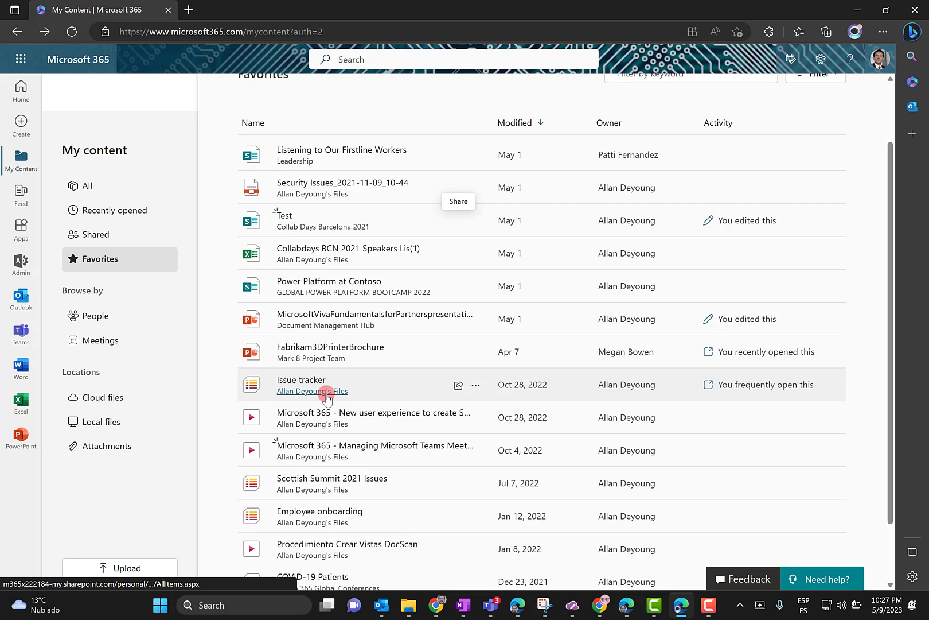
pyautogui.scroll(-1, 356, 296)
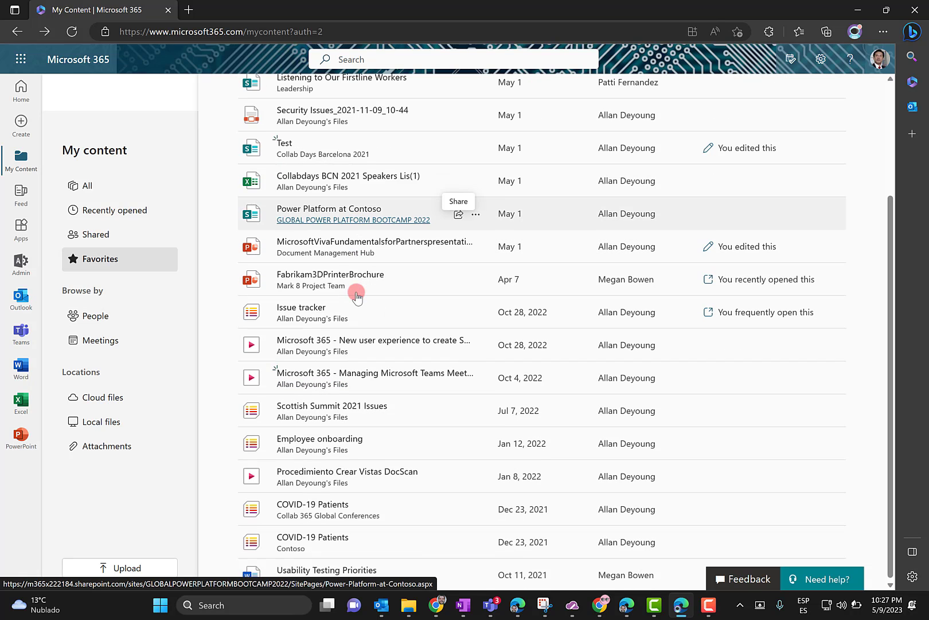
pyautogui.scroll(2, 356, 296)
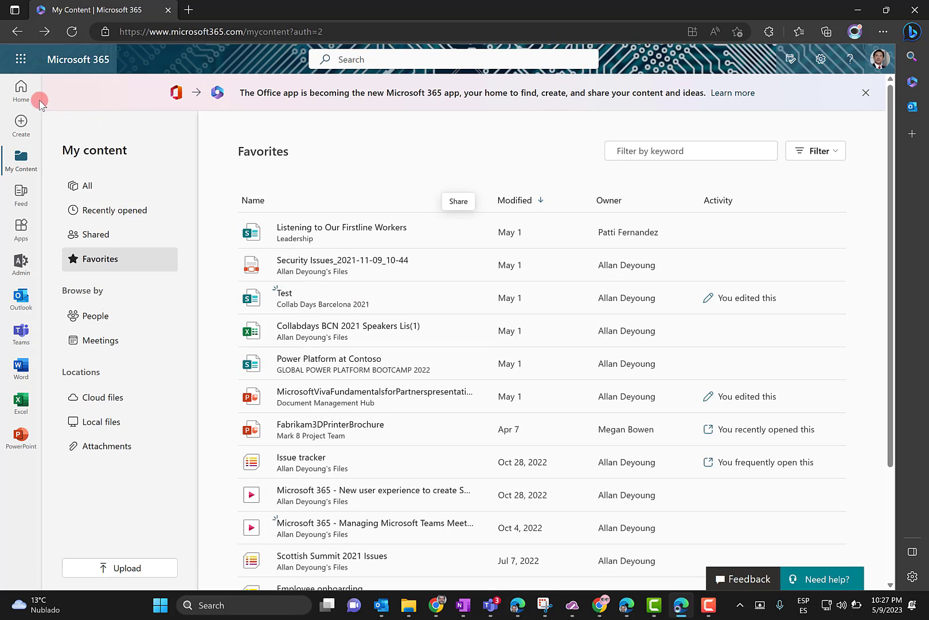
# Switch to OneDrive and favorite the recent files X1050 GTM Plan, Teams QS - Meeting from movil or tablet_en and Community Events Hub's Meeting Attendees Report - Test Meeting.
pyautogui.click(20, 58)
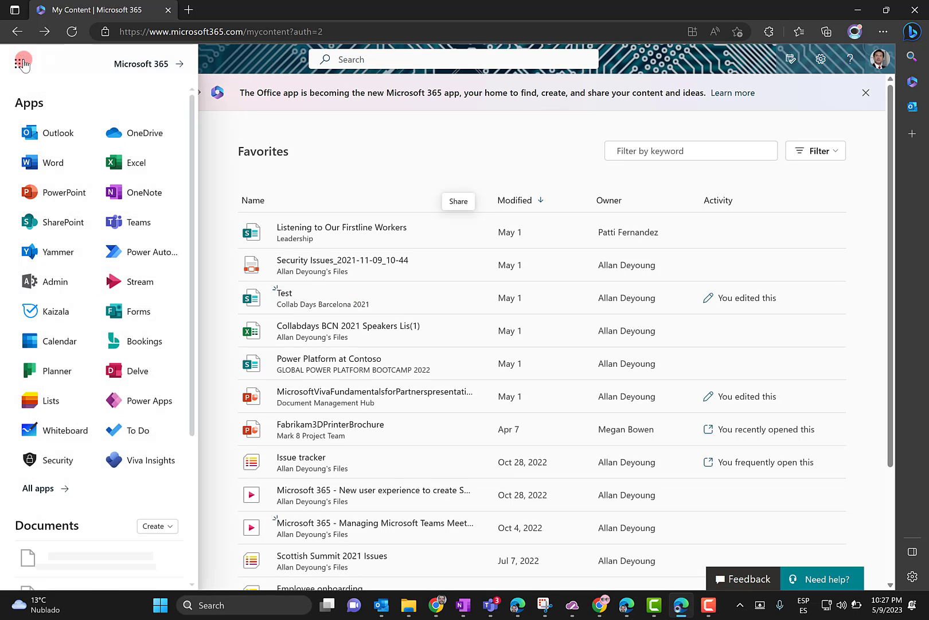
pyautogui.click(133, 135)
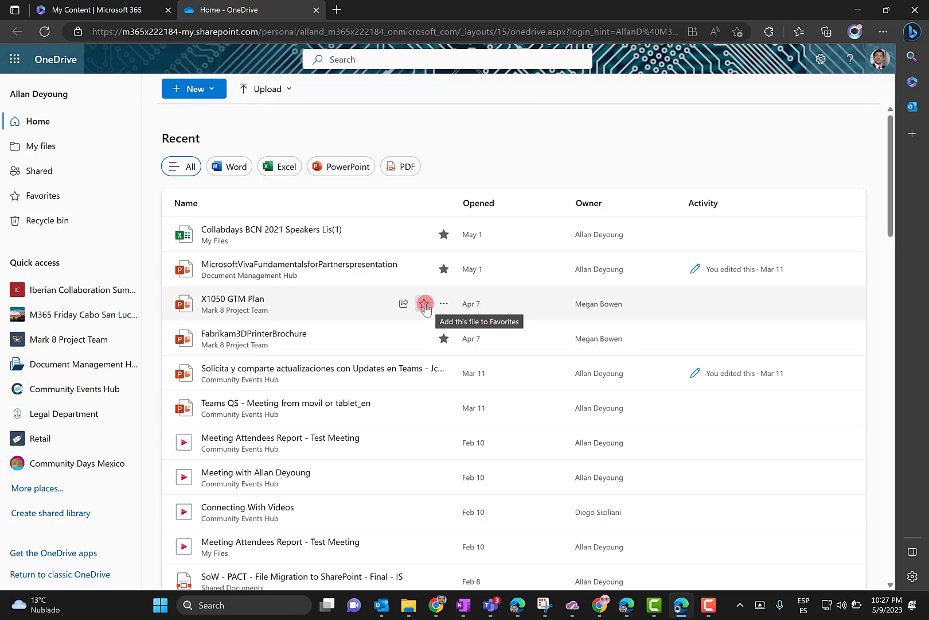
pyautogui.click(425, 304)
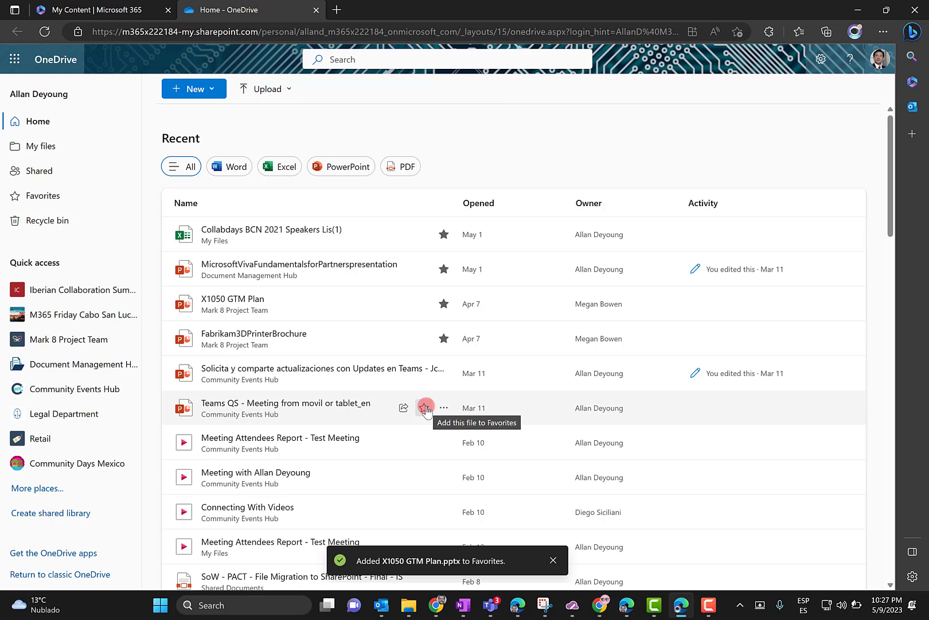
pyautogui.click(424, 407)
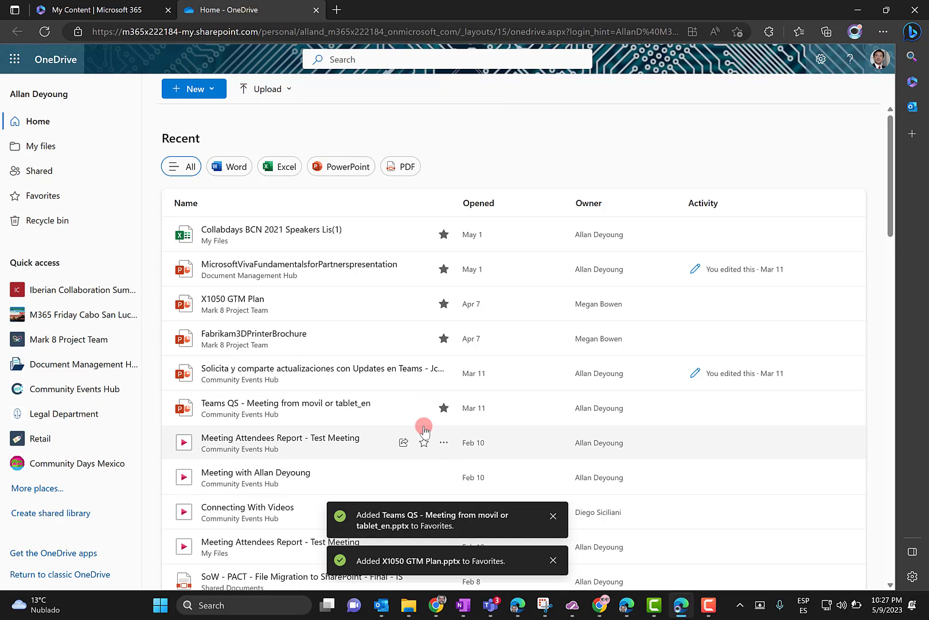
pyautogui.scroll(-1, 424, 429)
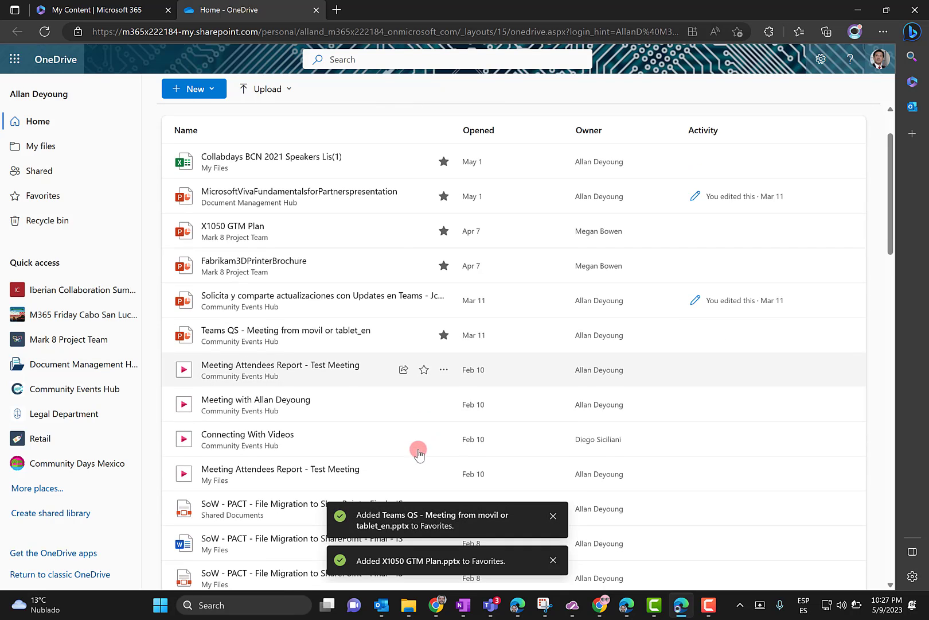
pyautogui.click(425, 370)
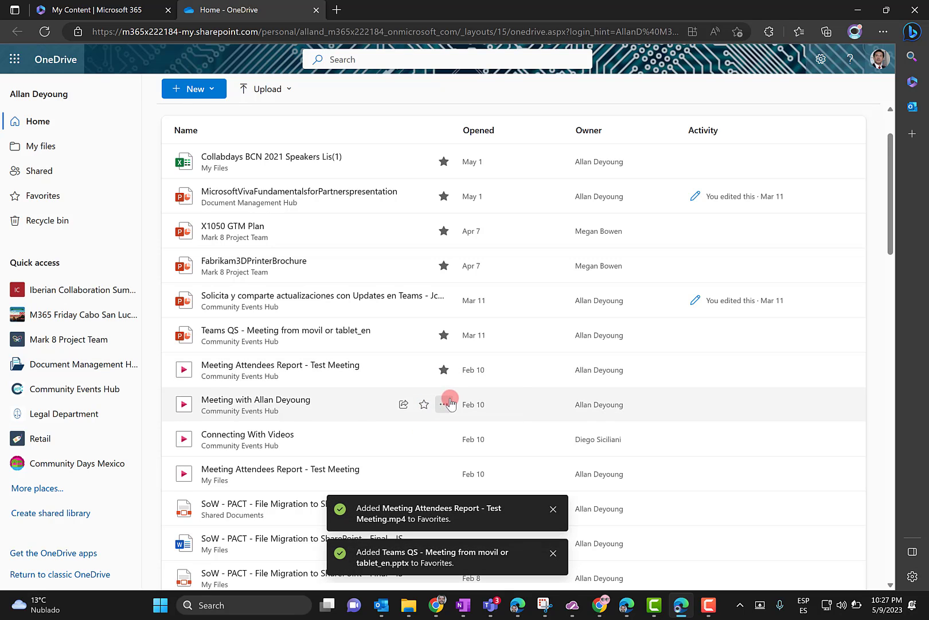
# Open the OneDrive Favorites list and look through the favorited files.
pyautogui.click(52, 196)
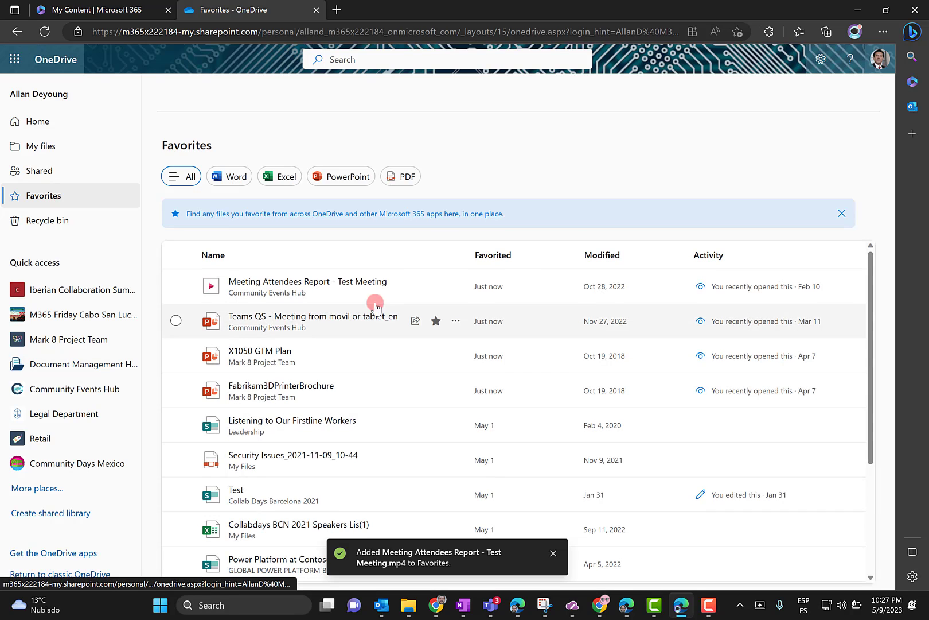
pyautogui.scroll(-5, 323, 291)
pyautogui.scroll(5, 322, 290)
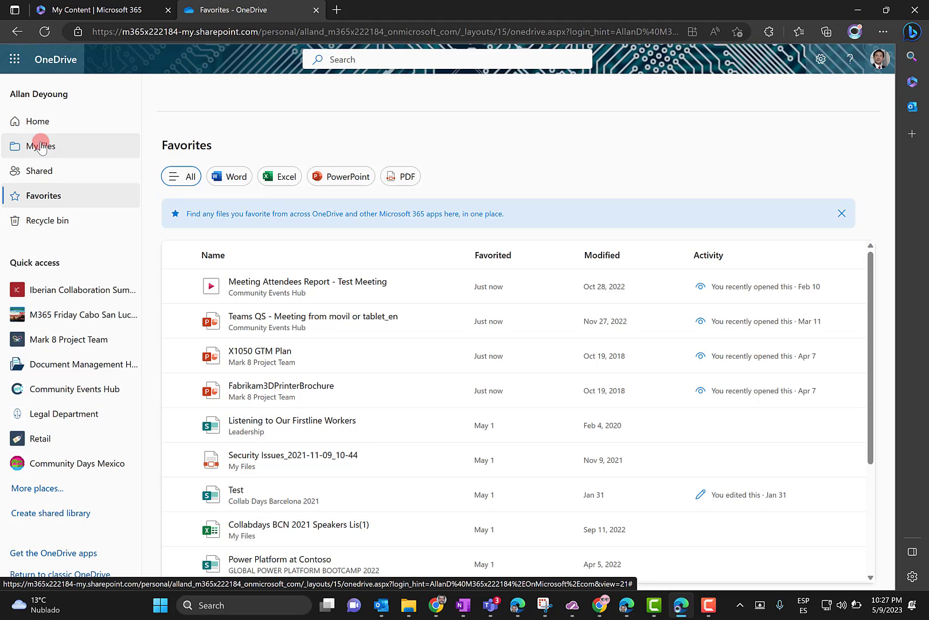
# Browse the M365 Friday Cabo San Lucas 2021 document library, checking its Business Apps and General folders for files.
pyautogui.click(88, 319)
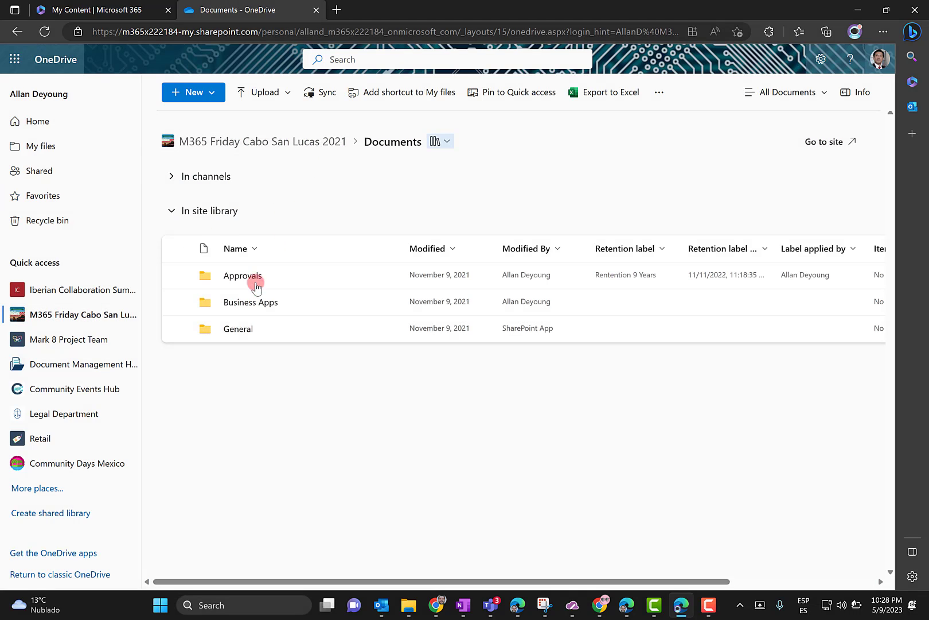
pyautogui.click(250, 304)
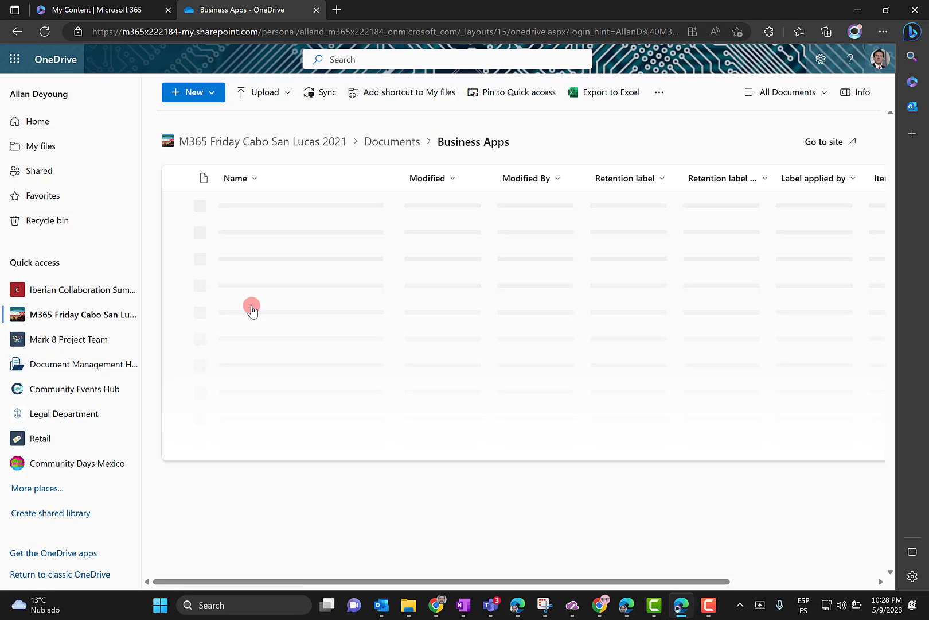
pyautogui.click(376, 142)
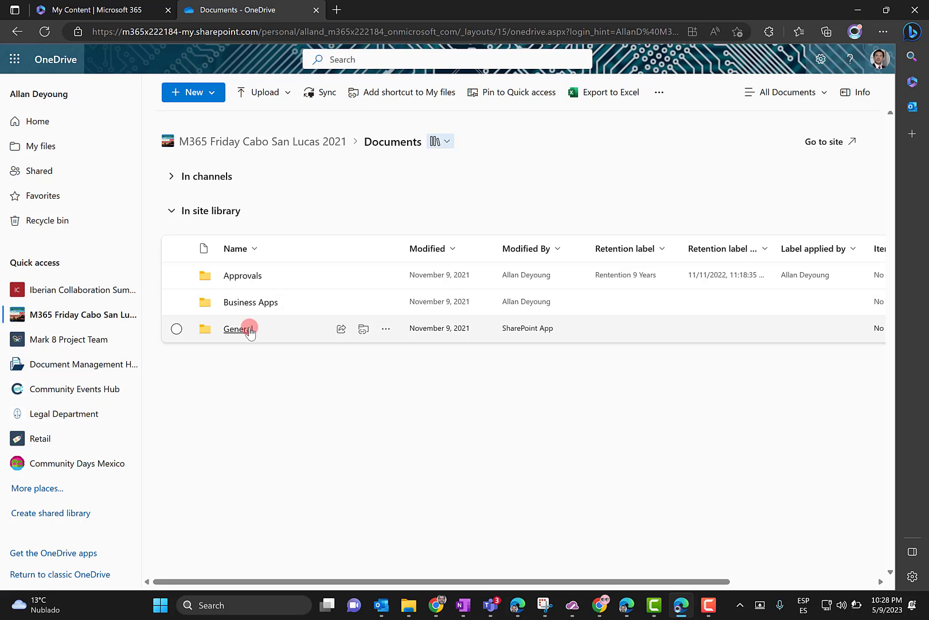
pyautogui.click(248, 328)
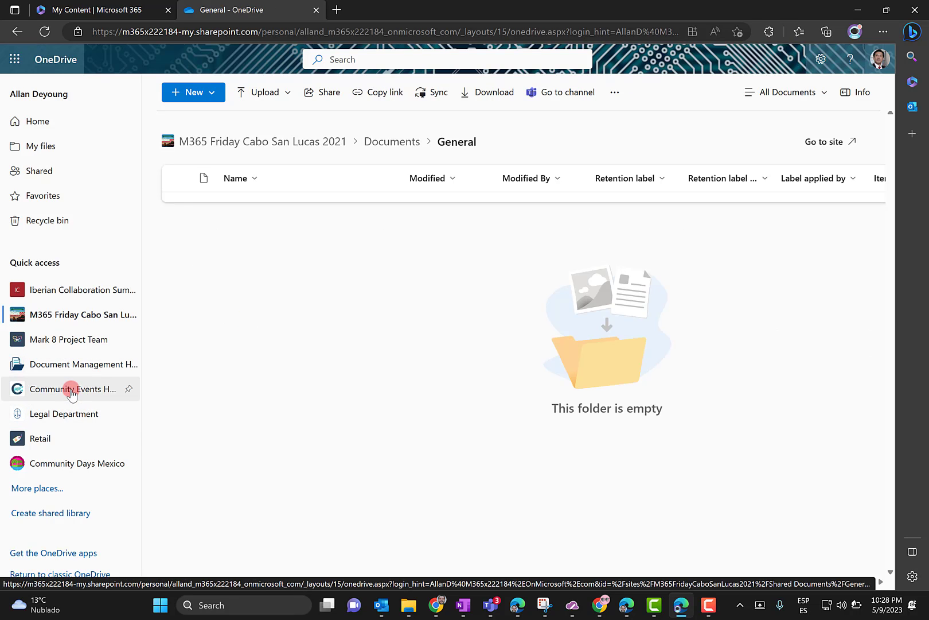
# Favorite the Connecting With Videos and Quadcopter Safety Programs videos in Community Events Hub, under Stream Classic Videos > Stream Migrated Videos > Human Resources.
pyautogui.click(80, 389)
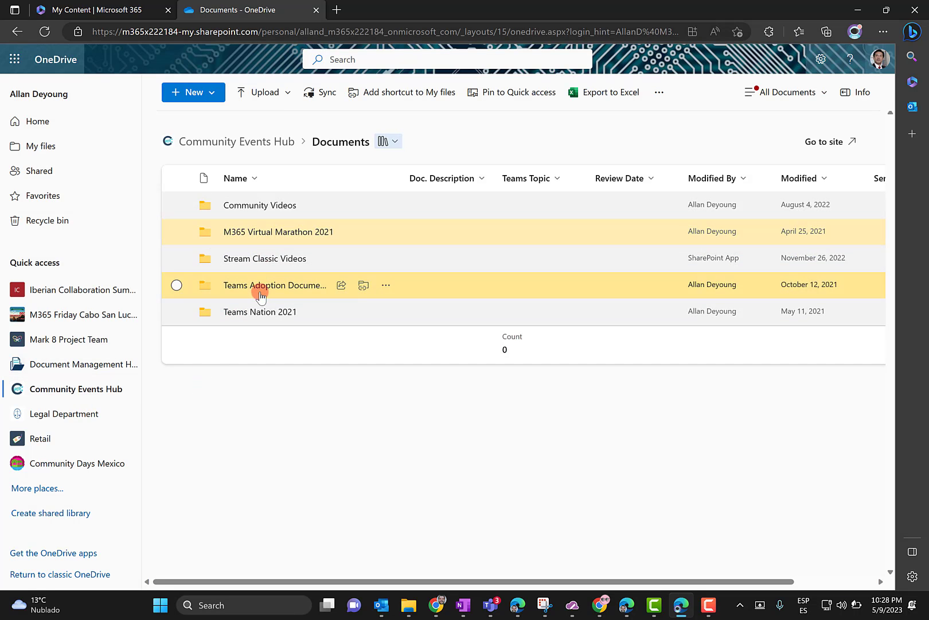
pyautogui.click(260, 259)
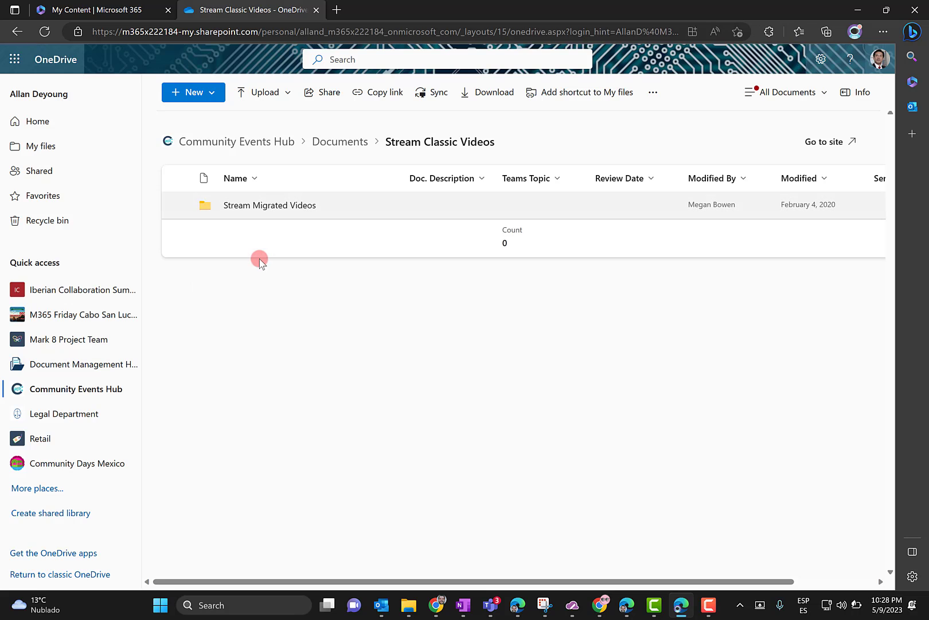
pyautogui.click(281, 206)
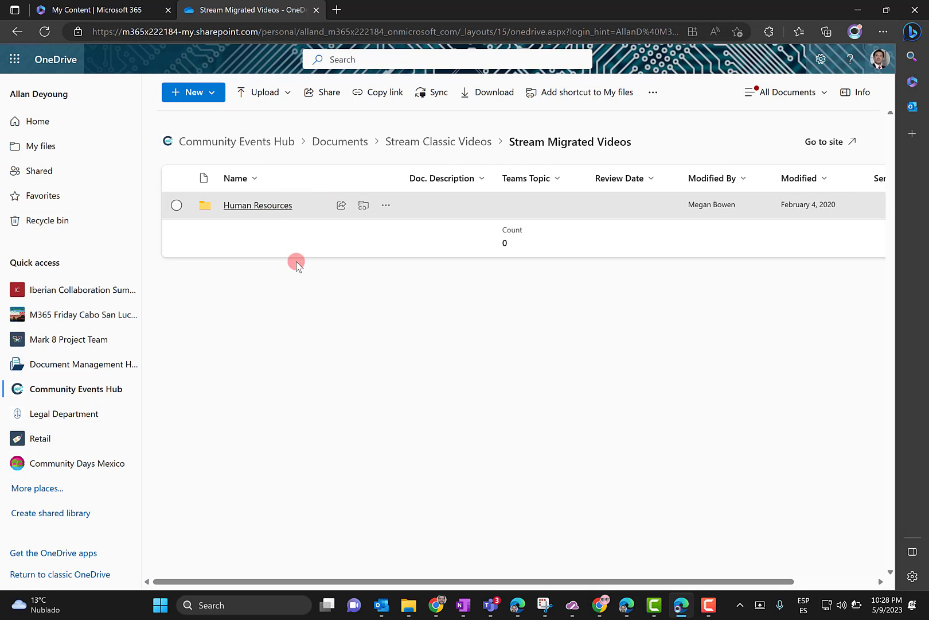
pyautogui.moveTo(365, 207)
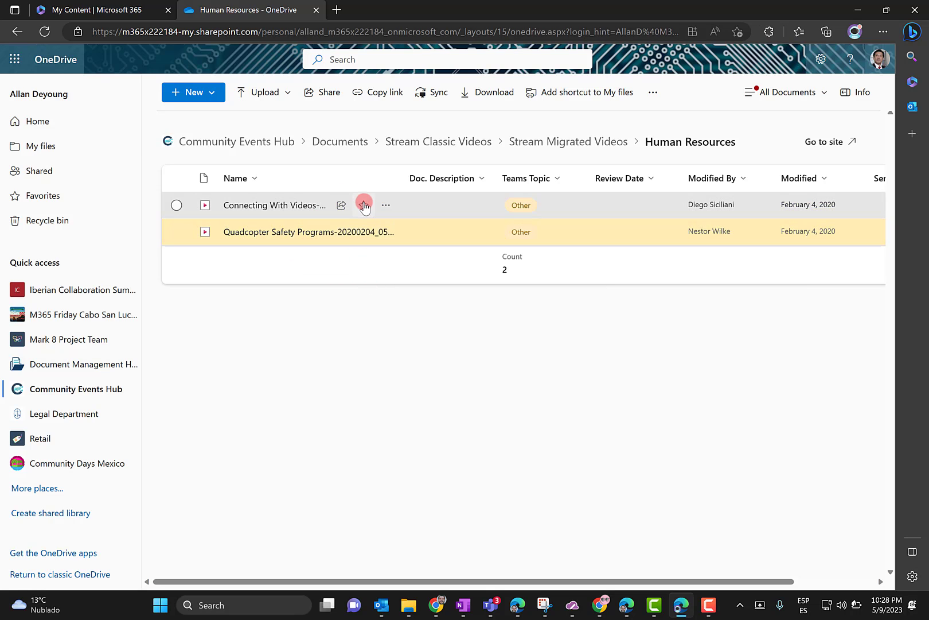
pyautogui.click(364, 207)
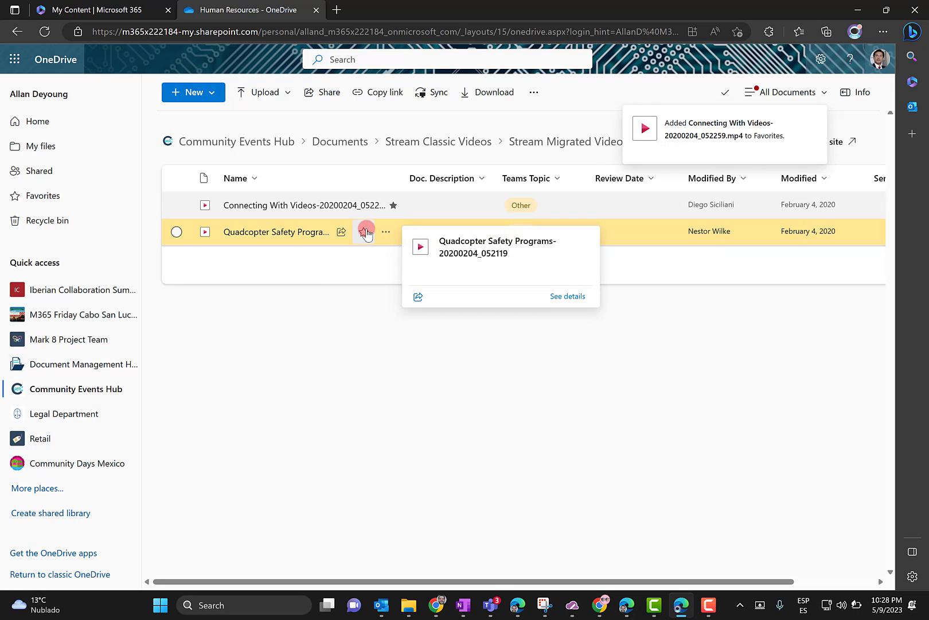
pyautogui.click(365, 231)
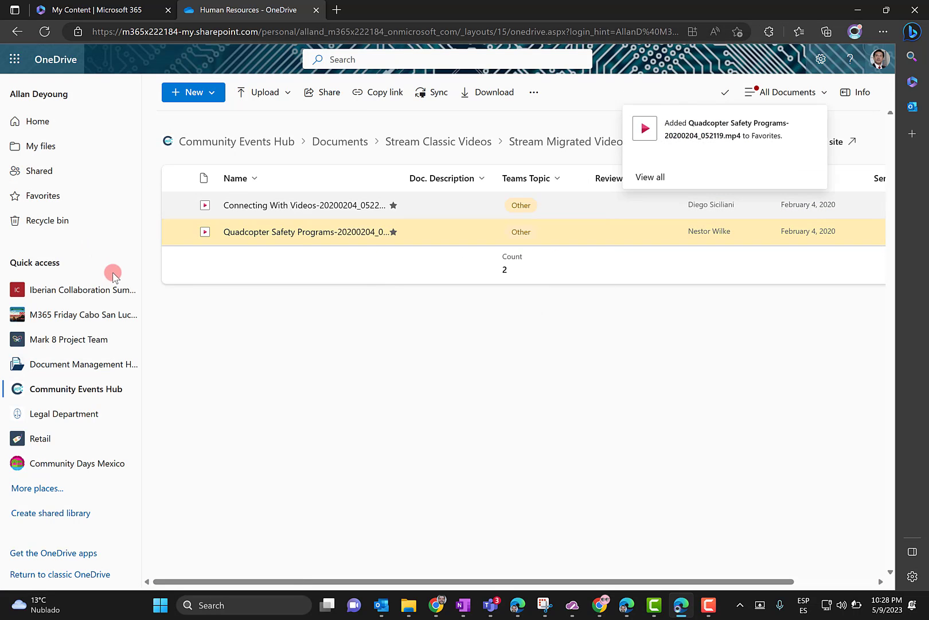
# Return to Microsoft 365 My Content, launch SharePoint from there and open the Documents library of the Collab Days Barcelona 2021 site.
pyautogui.moveTo(123, 297)
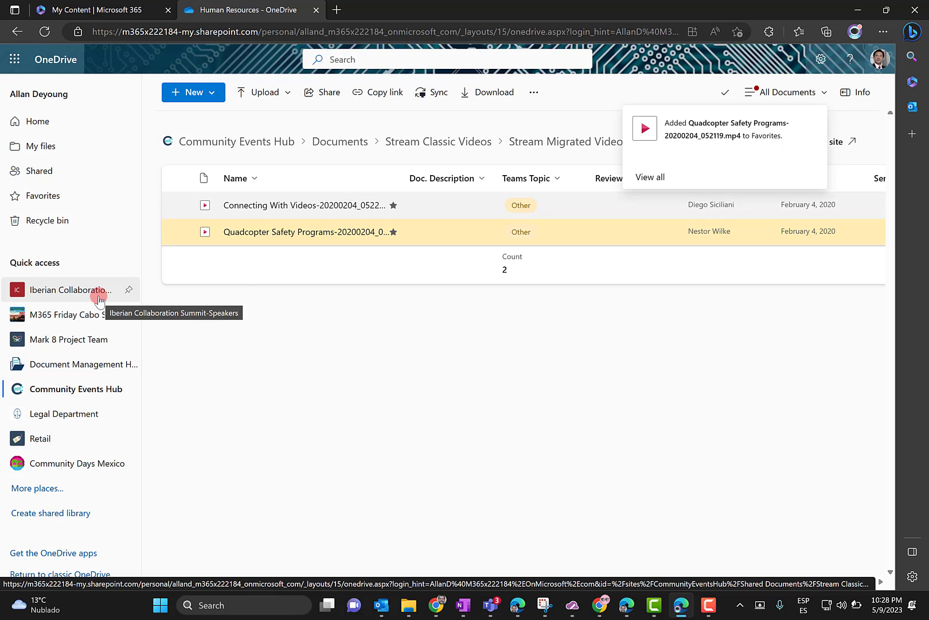
pyautogui.click(66, 11)
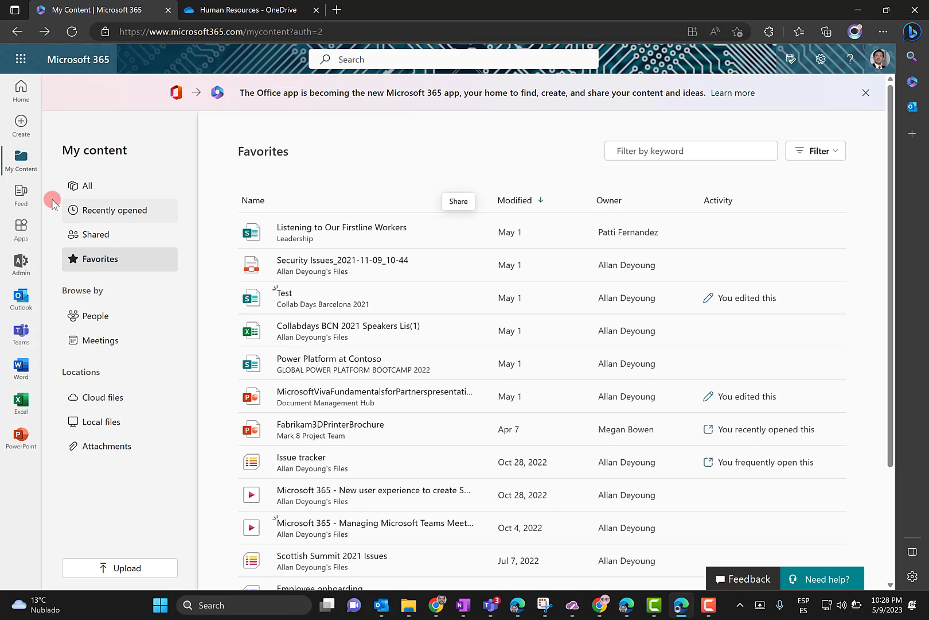
pyautogui.rightClick(17, 58)
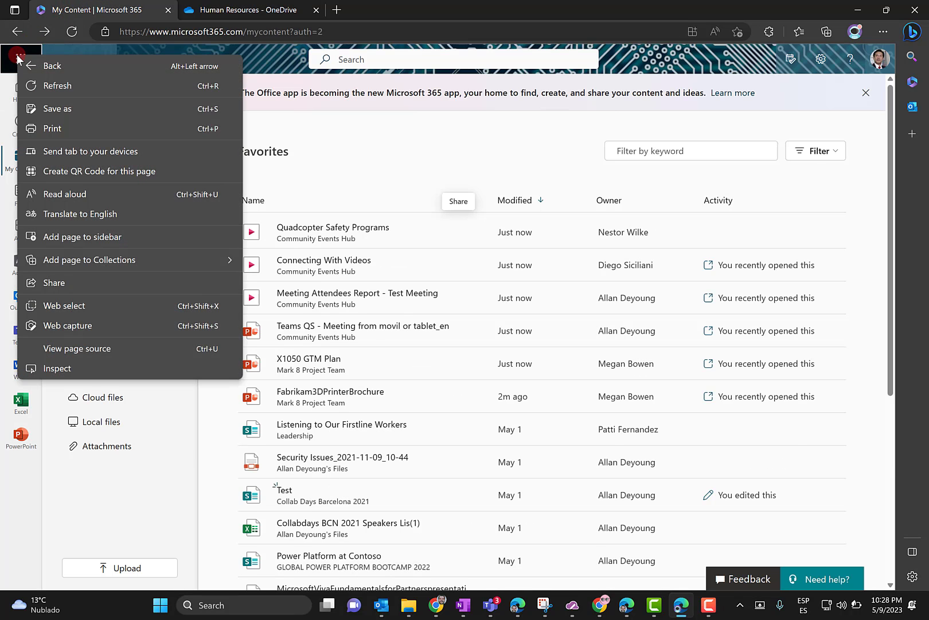
pyautogui.click(18, 57)
pyautogui.click(19, 60)
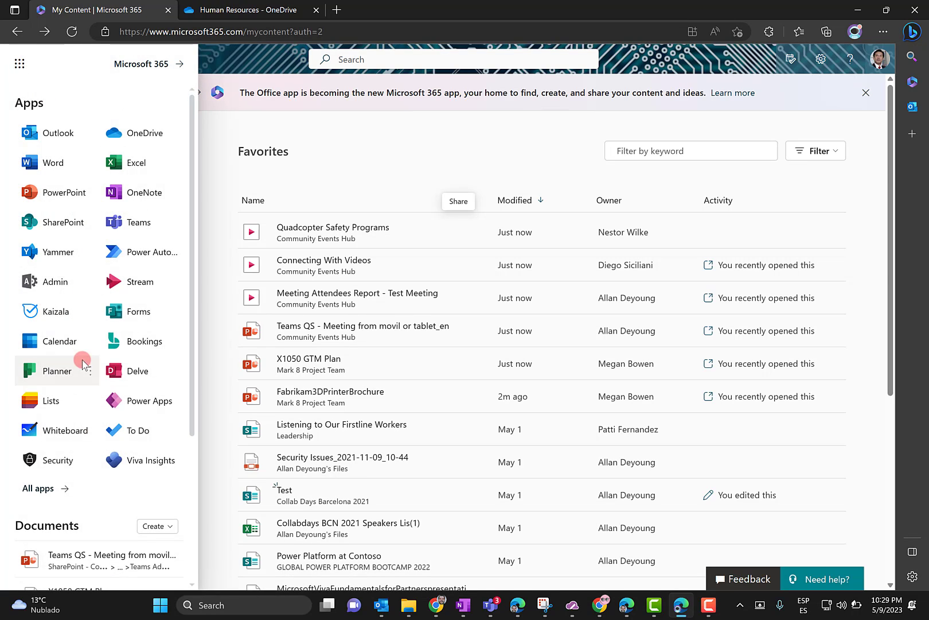
pyautogui.click(58, 224)
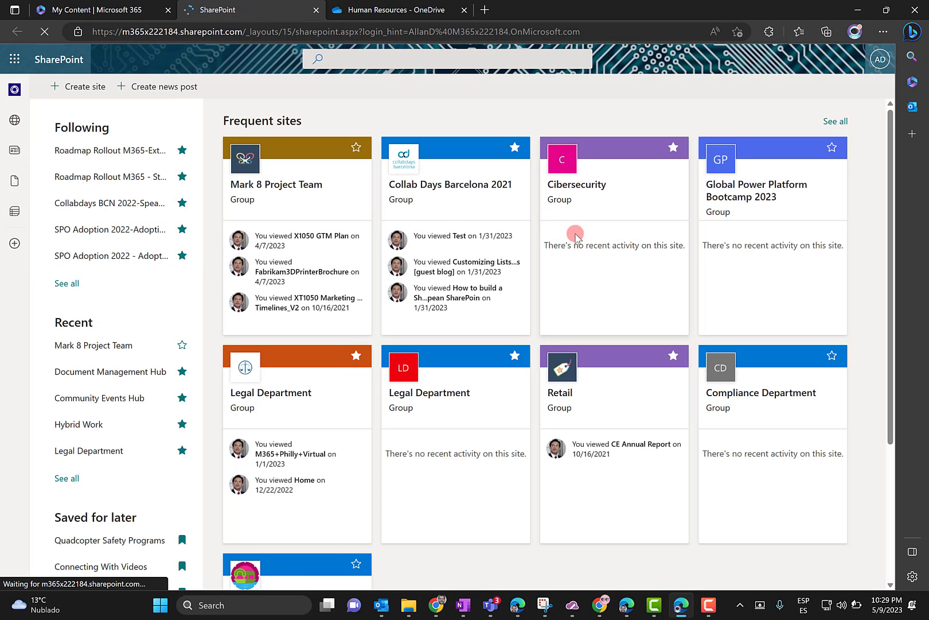
pyautogui.click(472, 186)
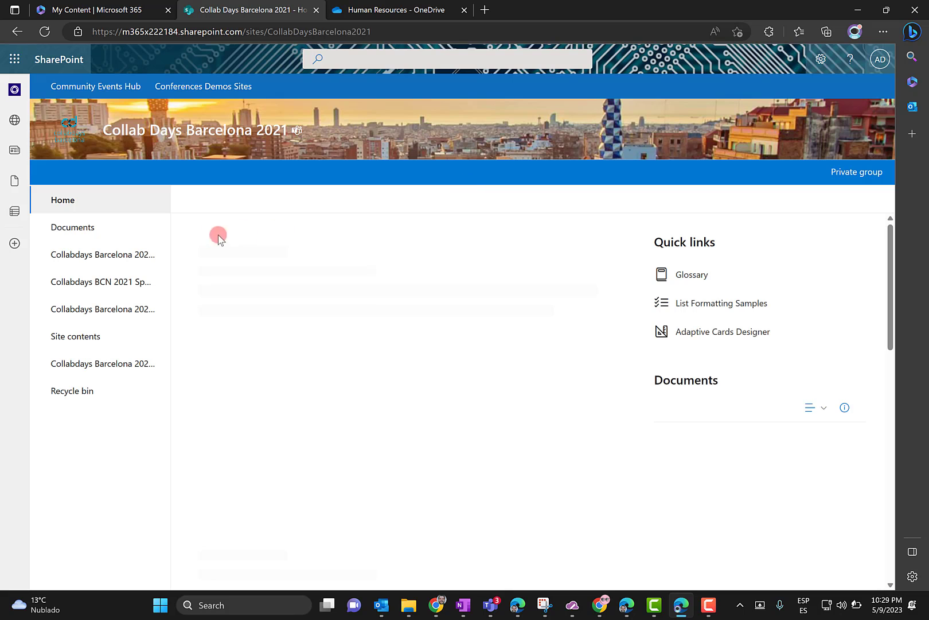
pyautogui.click(81, 228)
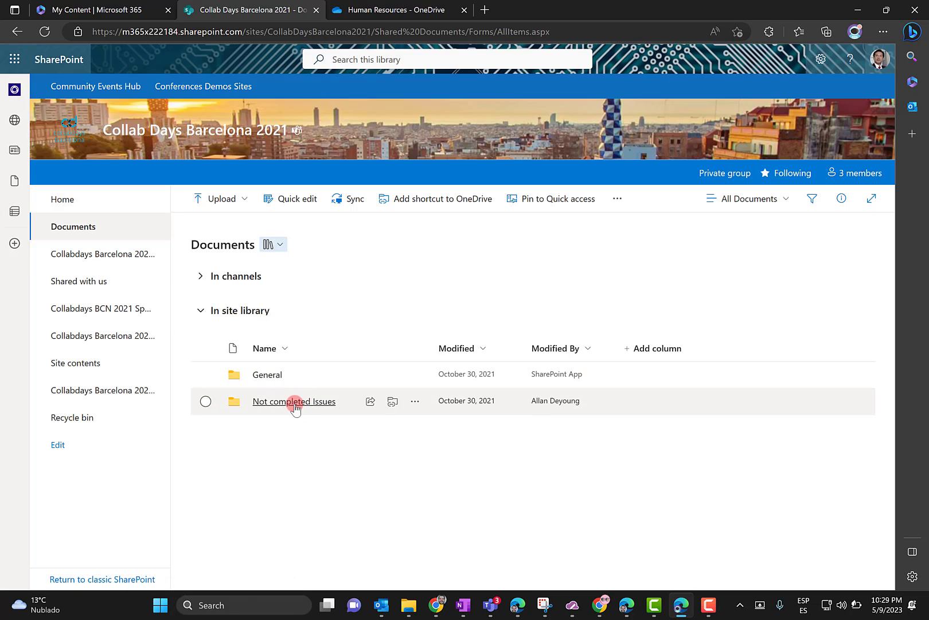
# Check the additional actions available for the Not completed Issues folder, look inside it and return to Documents.
pyautogui.click(205, 401)
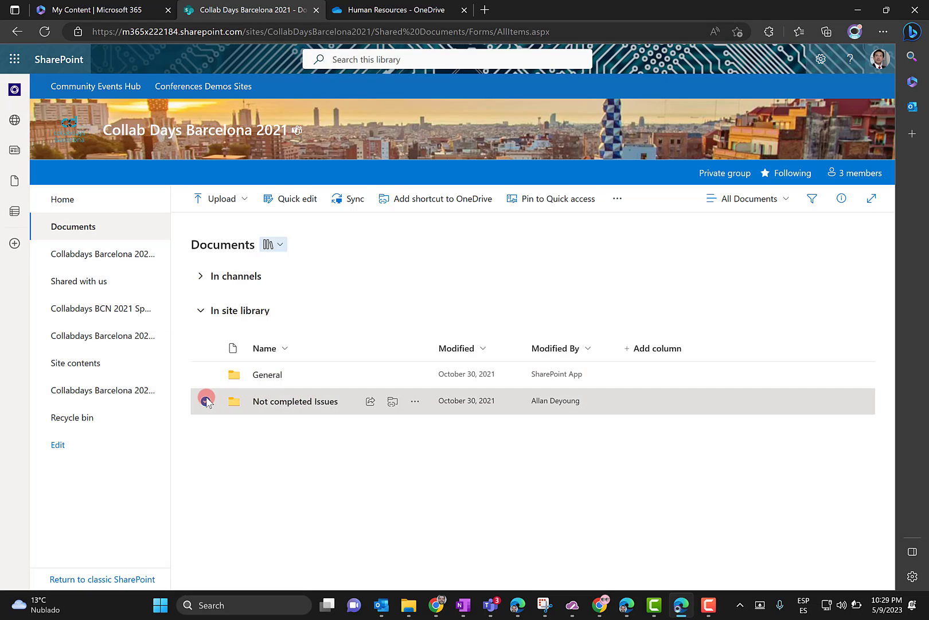
pyautogui.click(583, 198)
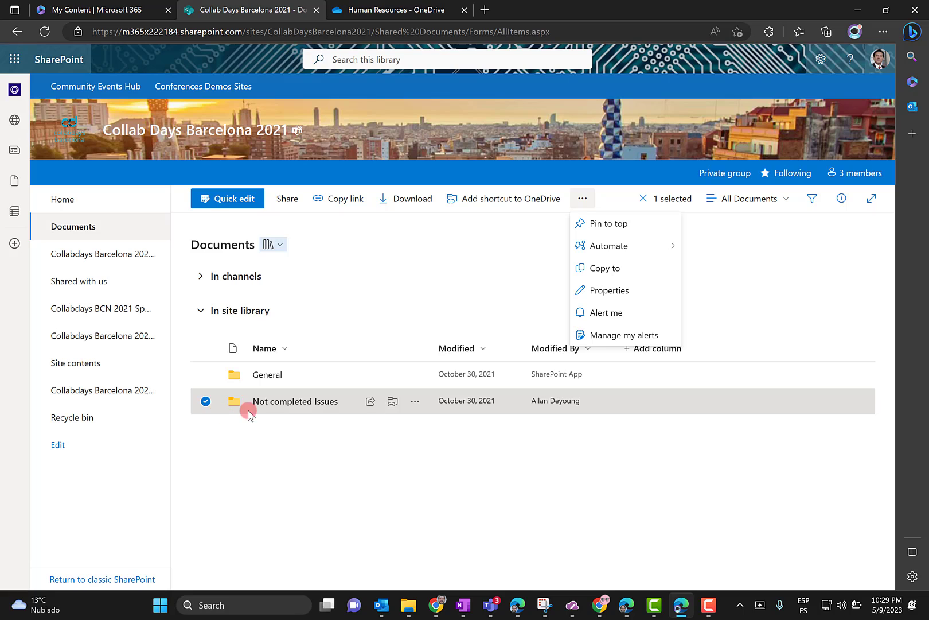
pyautogui.click(275, 402)
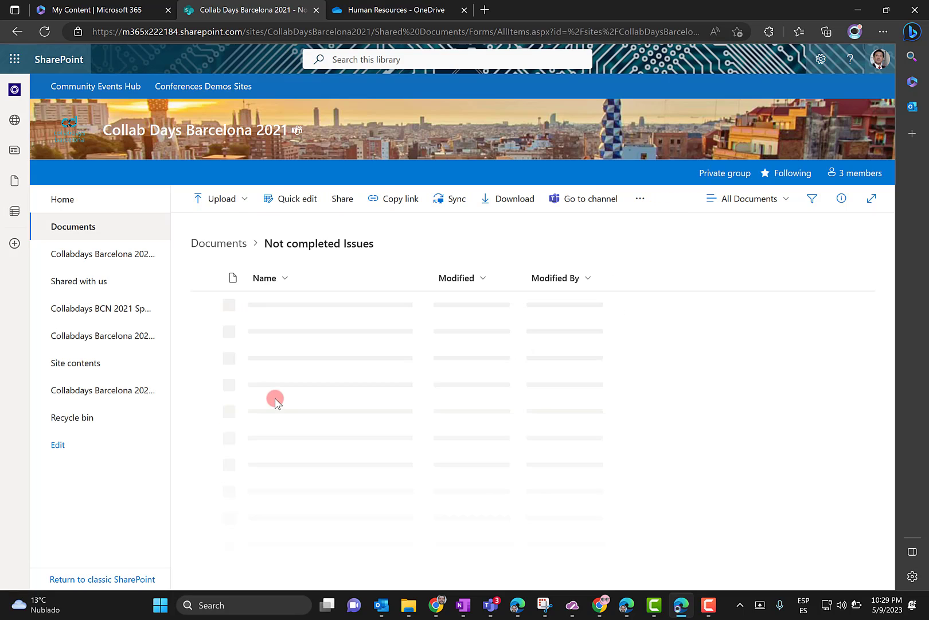
pyautogui.click(219, 244)
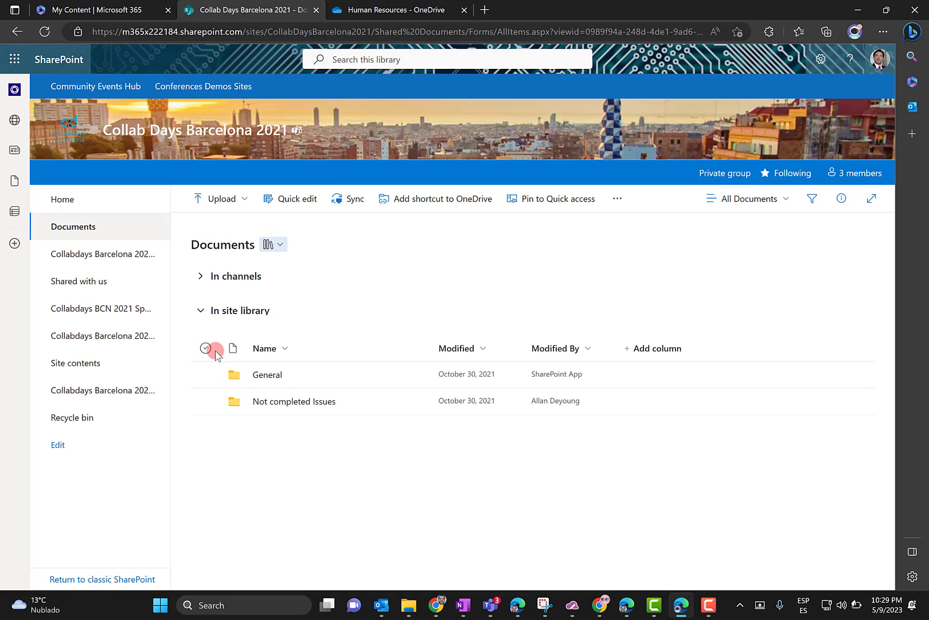
# Favorite Document1.docx in the General folder of the Collab Days Barcelona 2021 library.
pyautogui.click(267, 374)
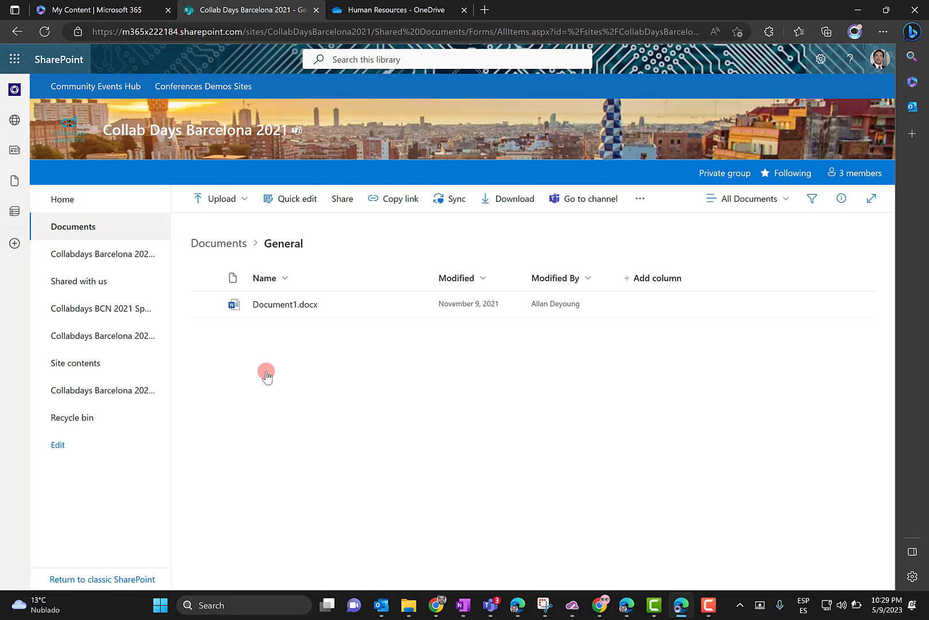
pyautogui.click(207, 305)
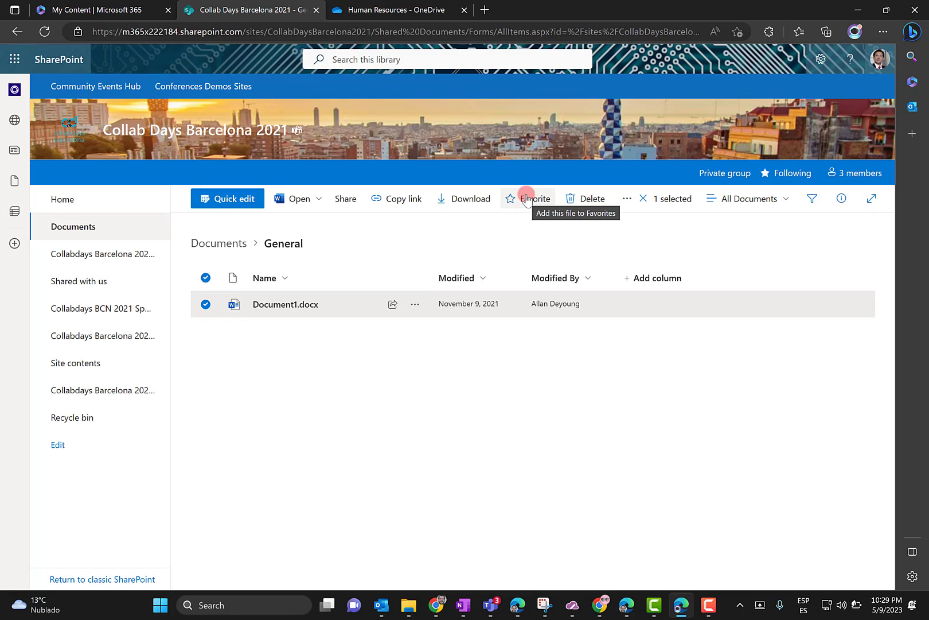
pyautogui.click(527, 202)
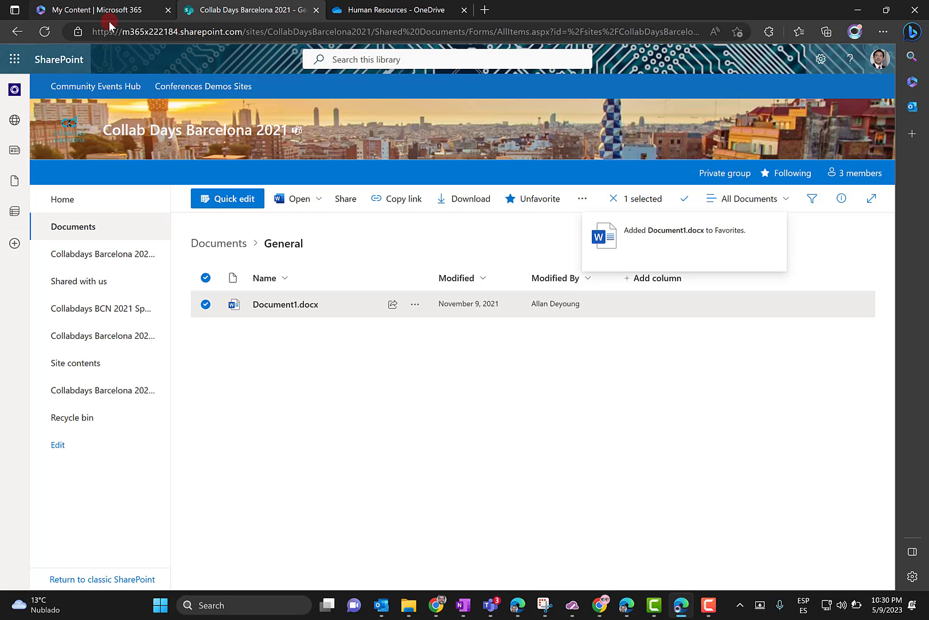
# Open the GLOBAL POWER PLATFORM BOOTCAMP 2022 site in a new tab from the Community Events Hub's Conferences Demos Sites page.
pyautogui.click(111, 89)
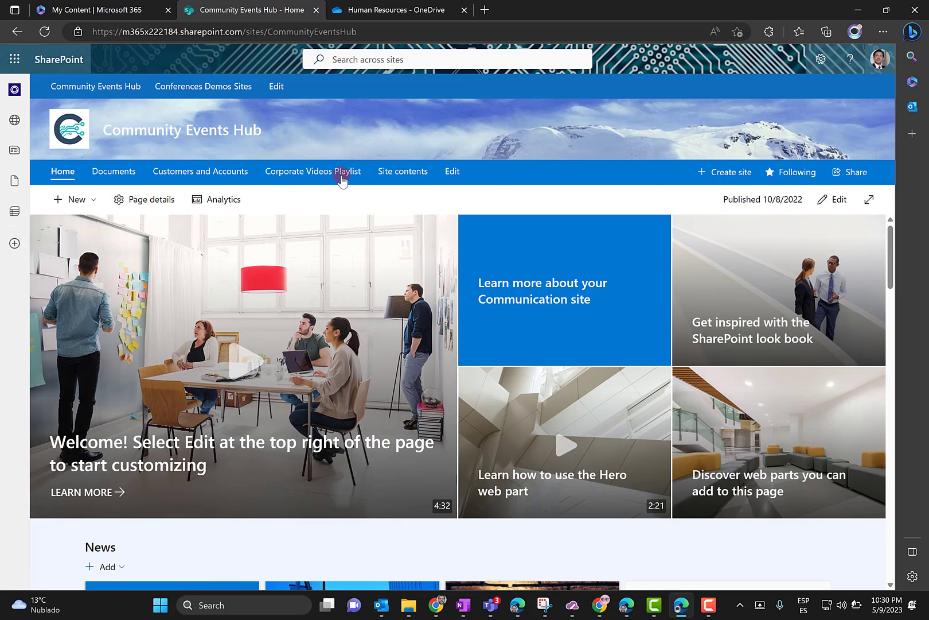
pyautogui.click(229, 88)
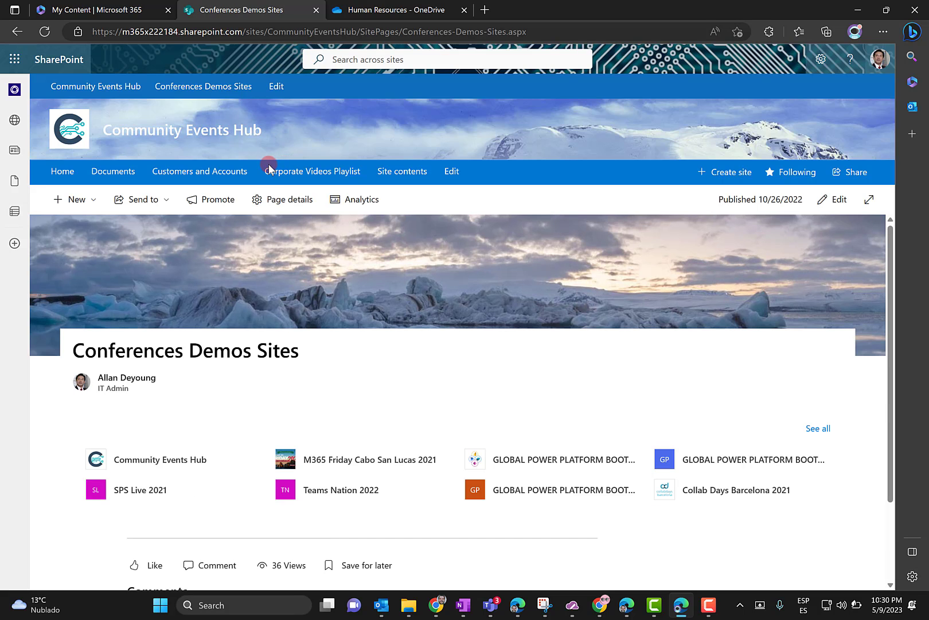
pyautogui.rightClick(594, 461)
pyautogui.click(638, 281)
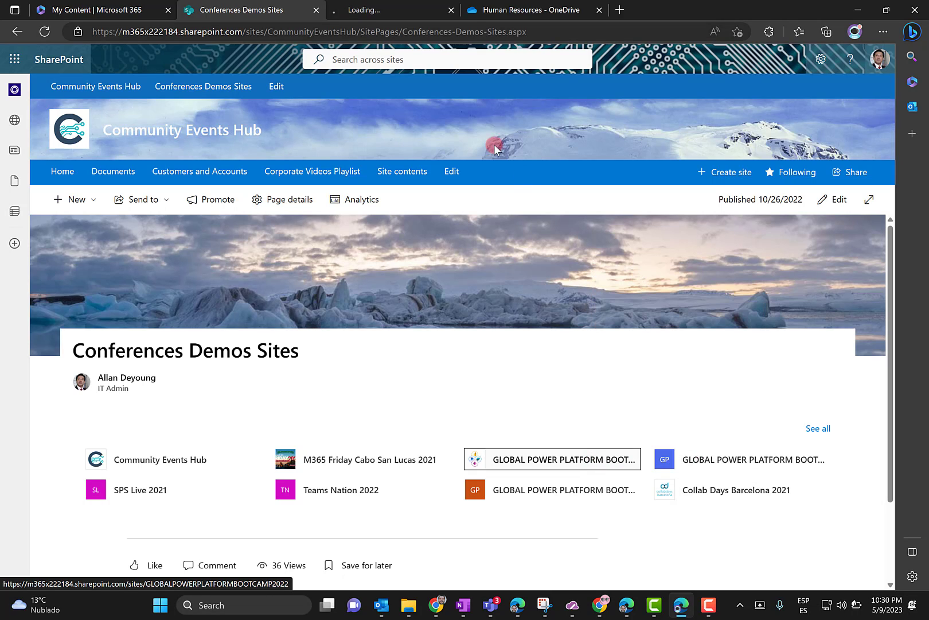
pyautogui.click(396, 10)
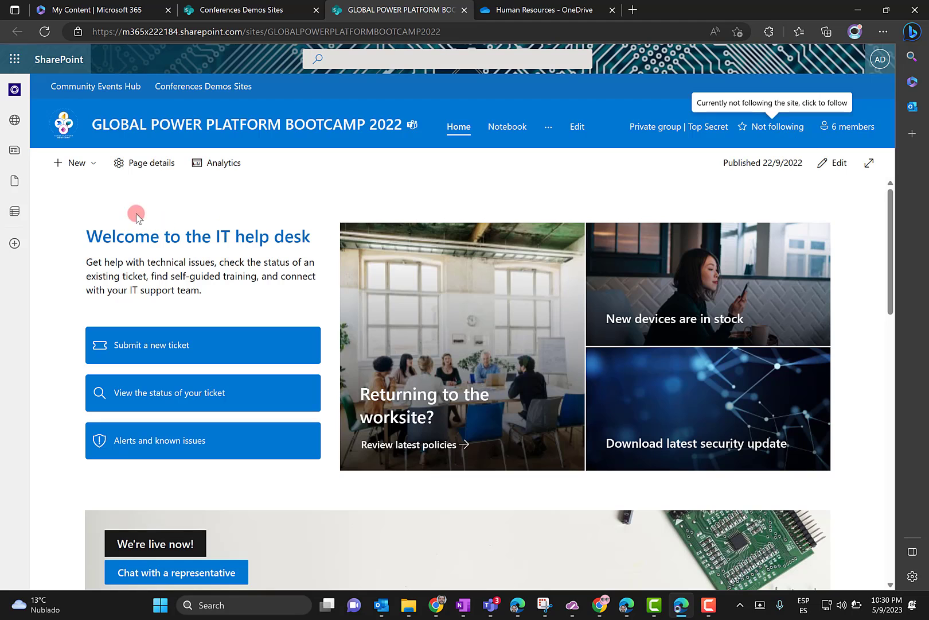
# Follow the GLOBAL POWER PLATFORM BOOTCAMP 2022 site and favorite Annonces 2 - Mercredi Teams.pdf in its Documents > Annual reports folder.
pyautogui.click(547, 129)
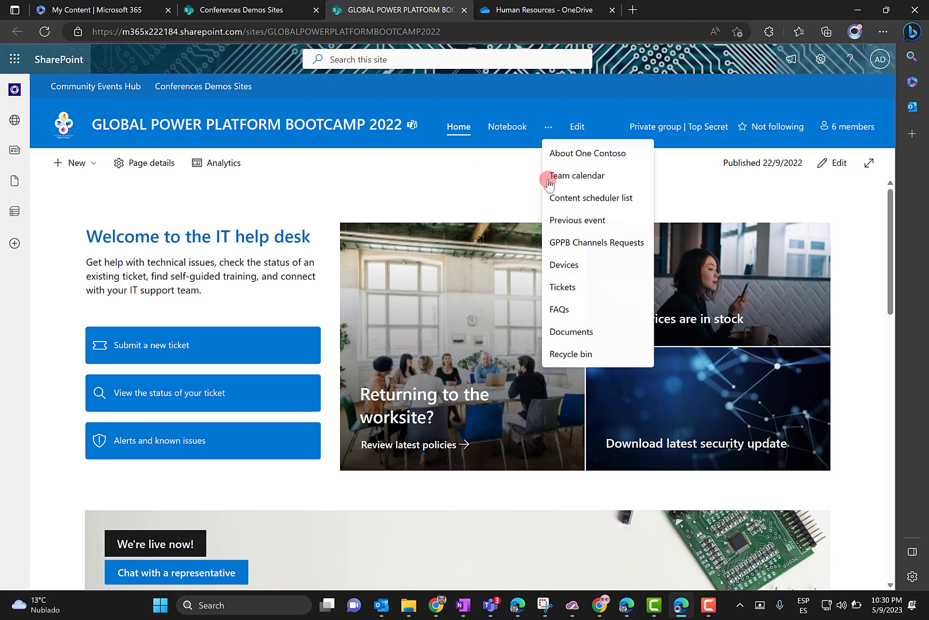
pyautogui.click(589, 338)
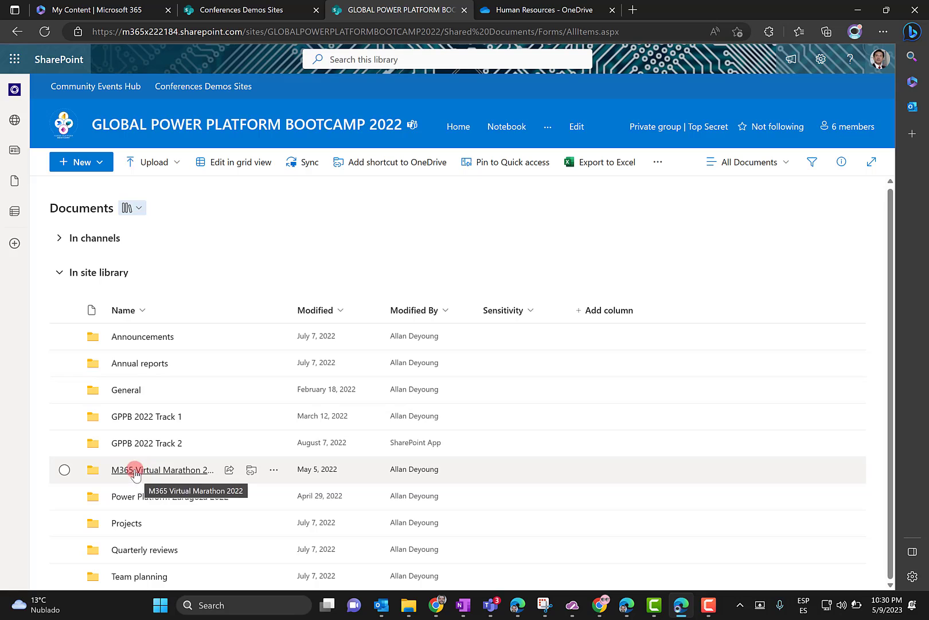
pyautogui.click(138, 365)
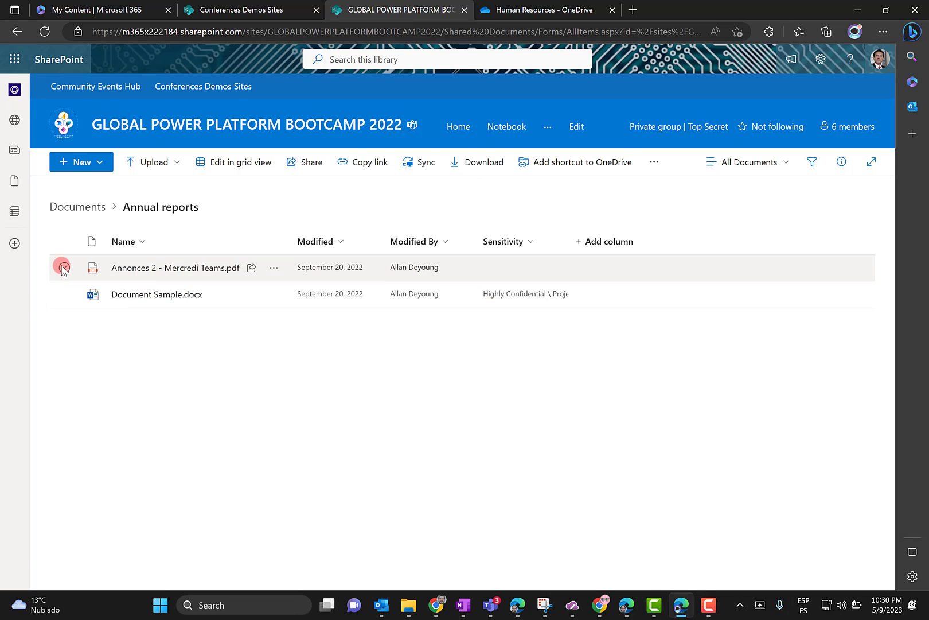
pyautogui.click(63, 268)
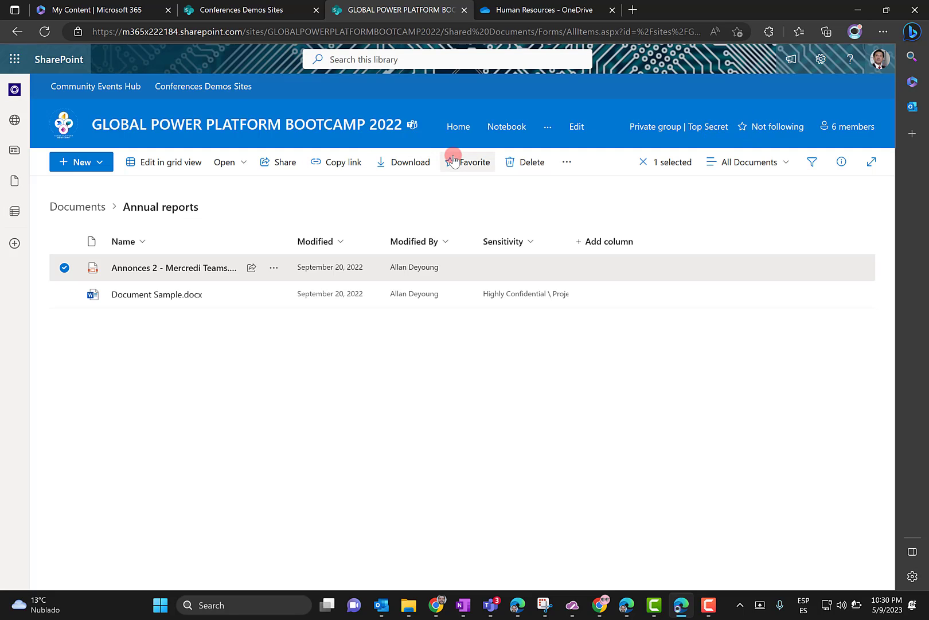
pyautogui.click(750, 126)
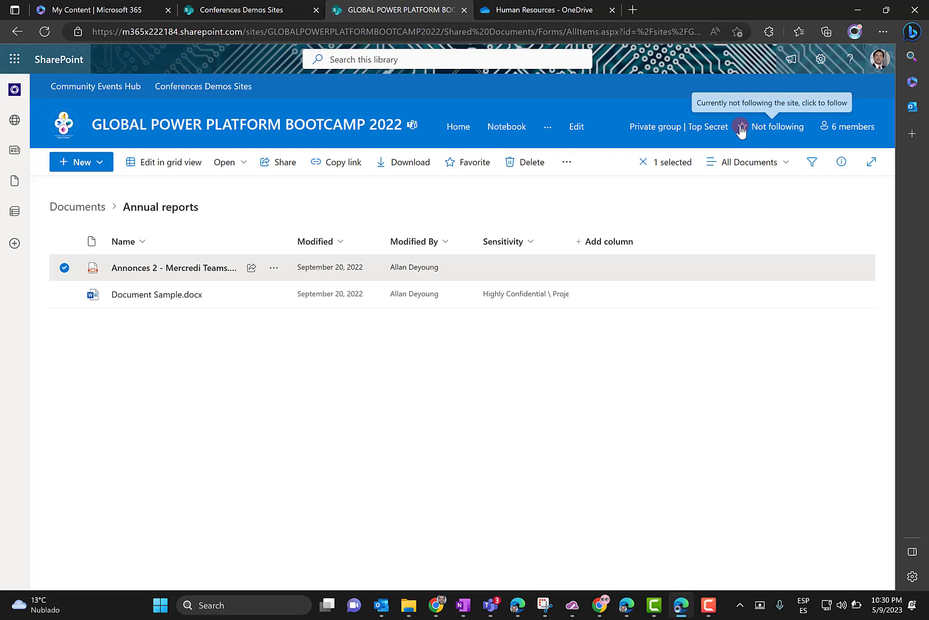
pyautogui.click(455, 163)
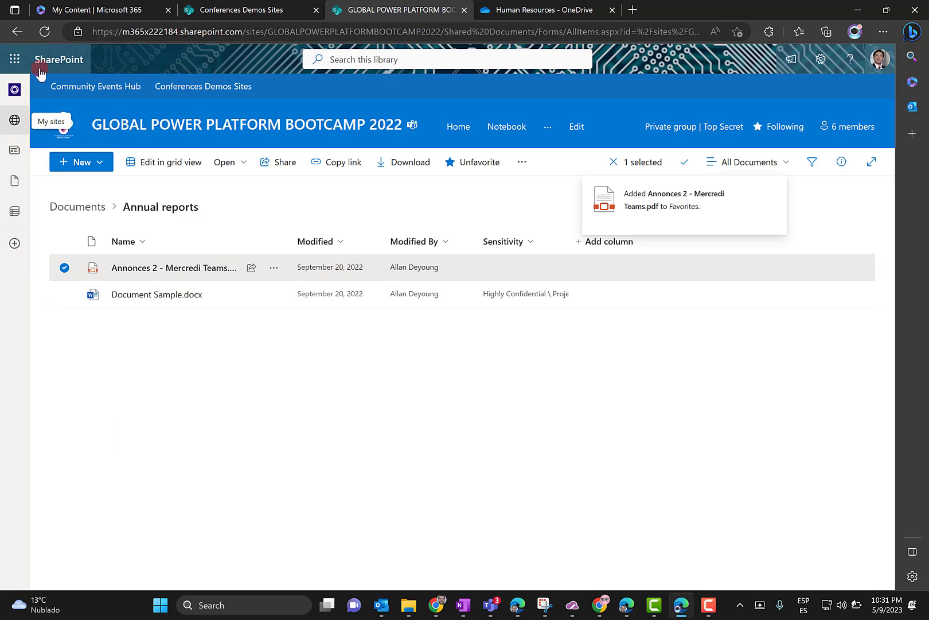
# Look through the My Content Favorites list in Microsoft 365 for the files favorited from SharePoint.
pyautogui.click(78, 11)
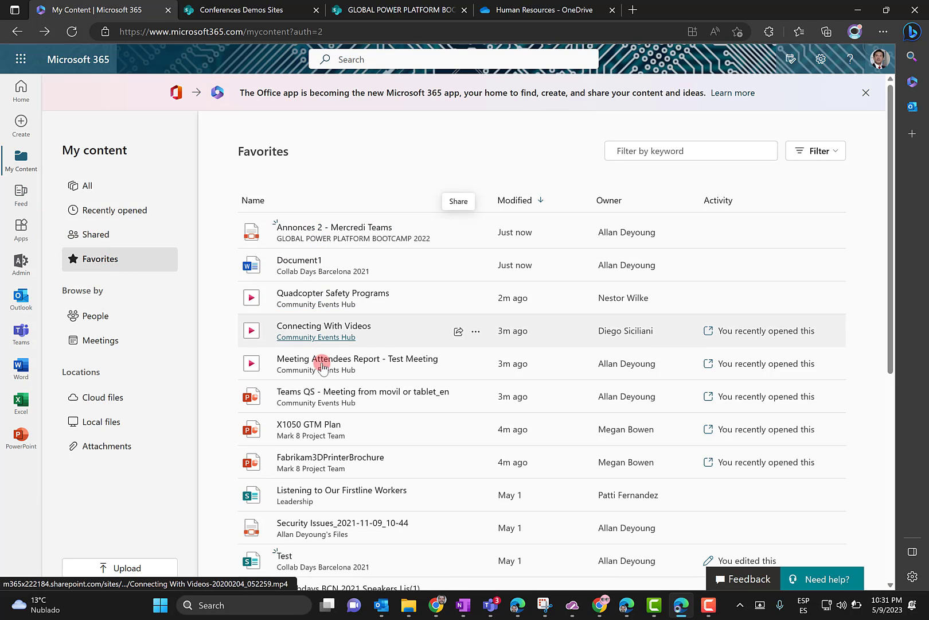
pyautogui.scroll(-2, 304, 293)
pyautogui.scroll(-3, 304, 293)
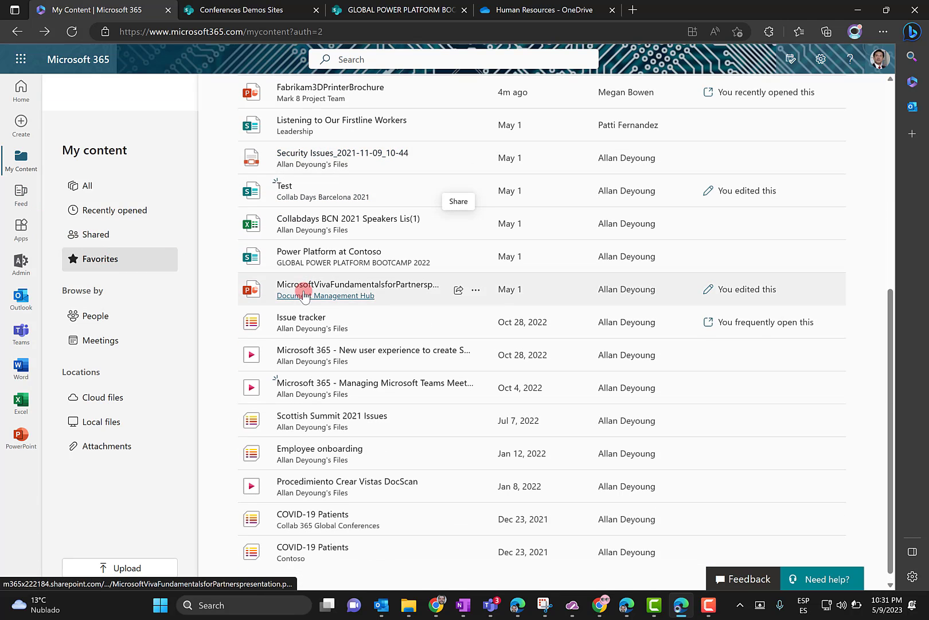
pyautogui.scroll(5, 304, 291)
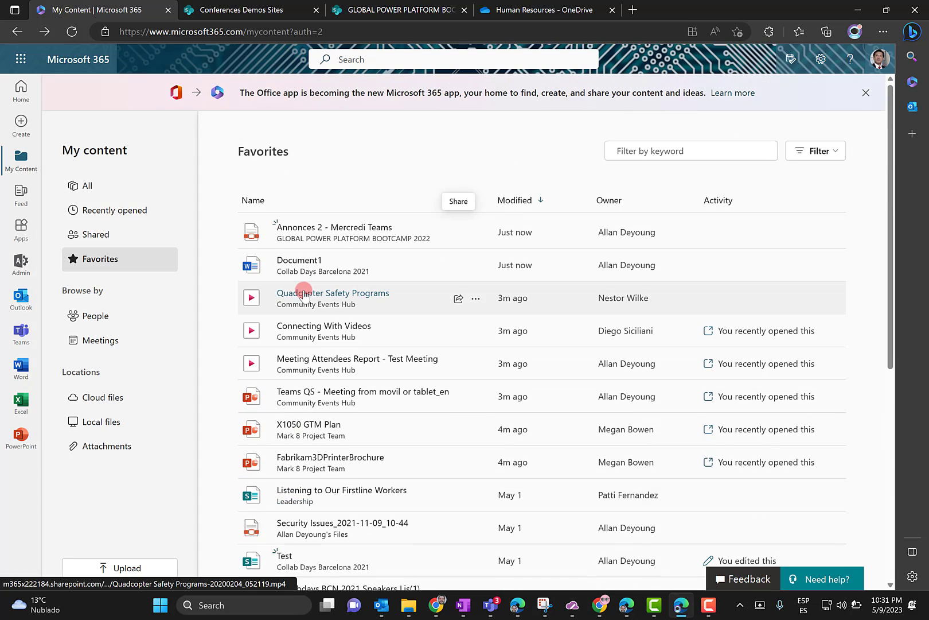
pyautogui.scroll(-4, 304, 292)
pyautogui.scroll(5, 305, 287)
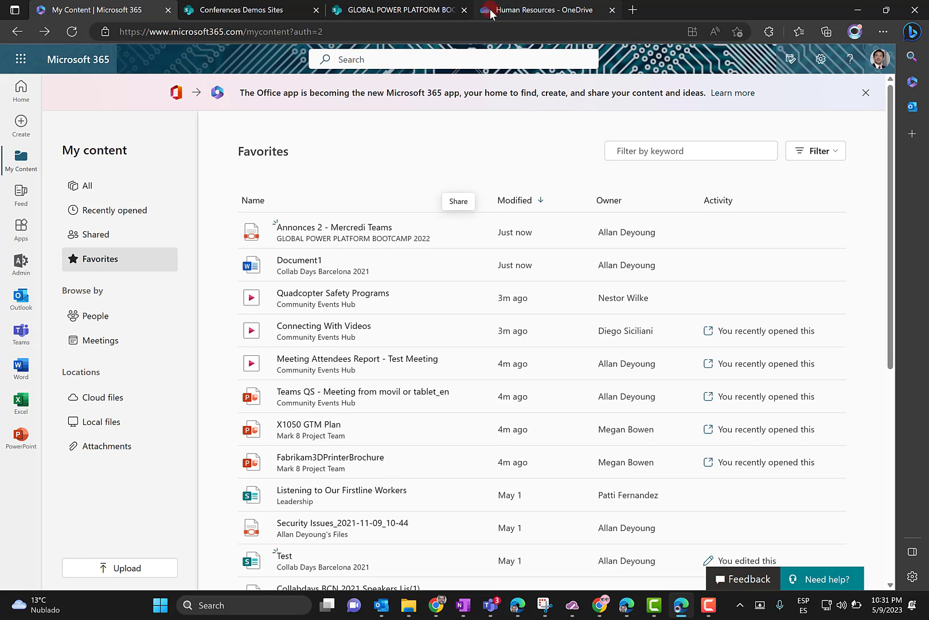
# Return to the Community Events Hub home page and open the Collab Days Barcelona 2021 site from its News section.
pyautogui.click(246, 13)
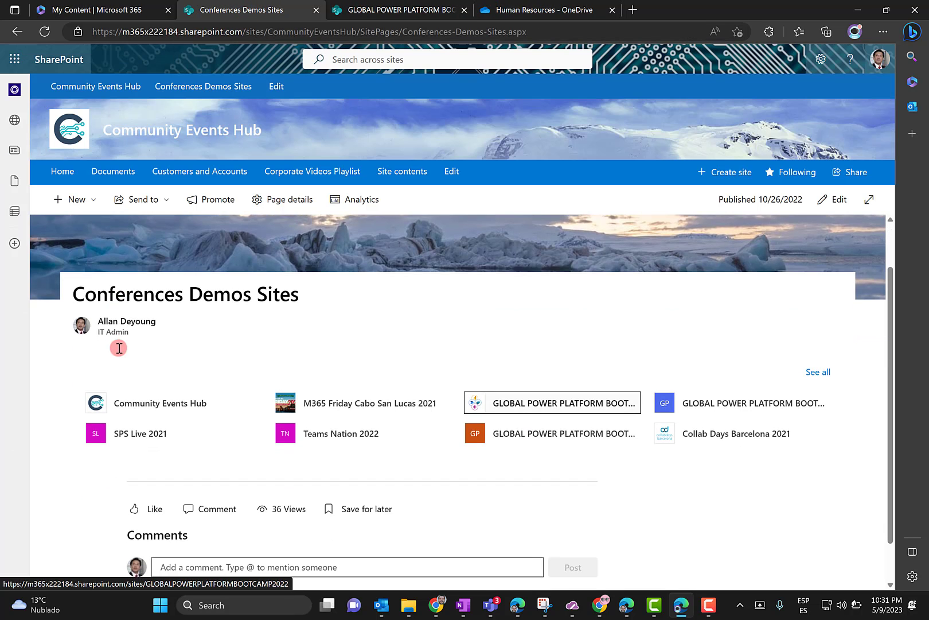
pyautogui.click(60, 172)
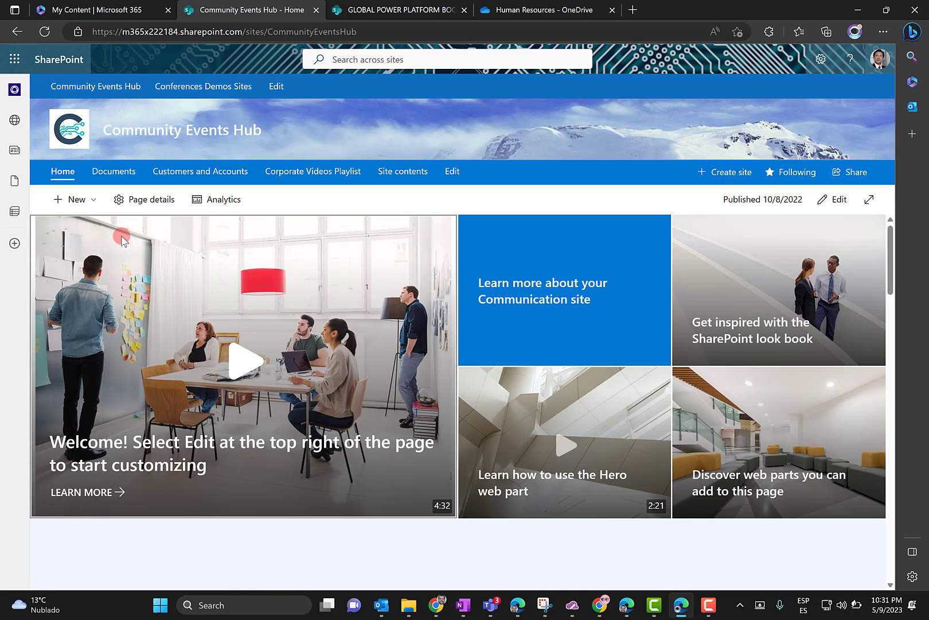
pyautogui.scroll(-4, 98, 348)
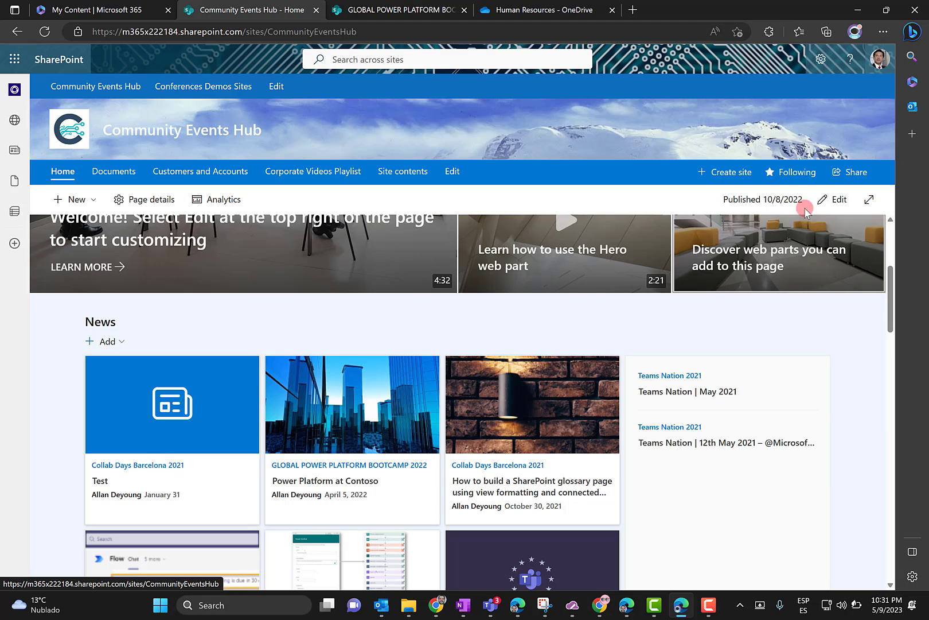
pyautogui.click(149, 485)
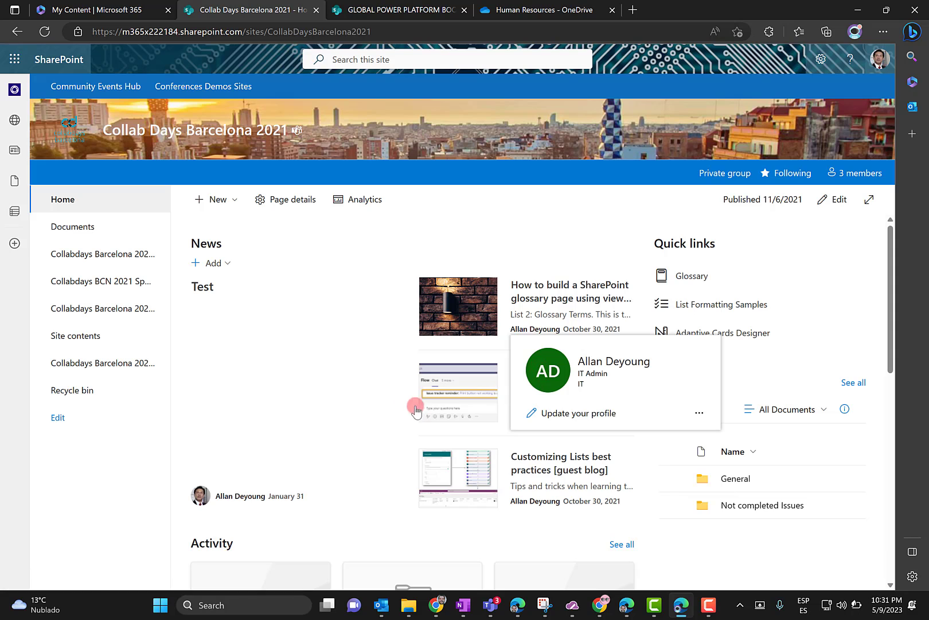
# View the Send reminders to Teams from Microsoft Lists news link, close it and look over the Collab Days Barcelona 2021 home page.
pyautogui.click(499, 413)
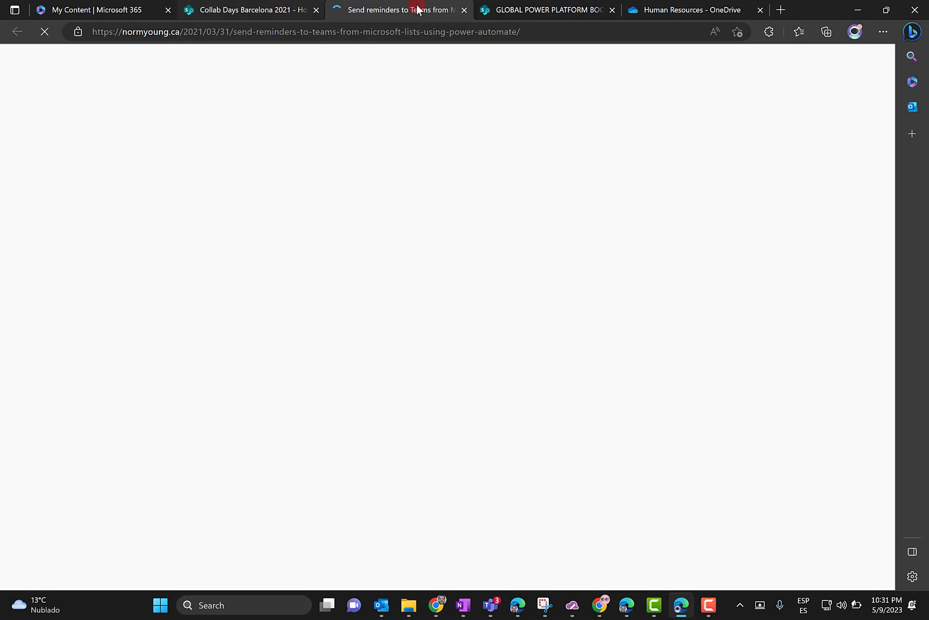
pyautogui.hotkey('ctrl', 'w')
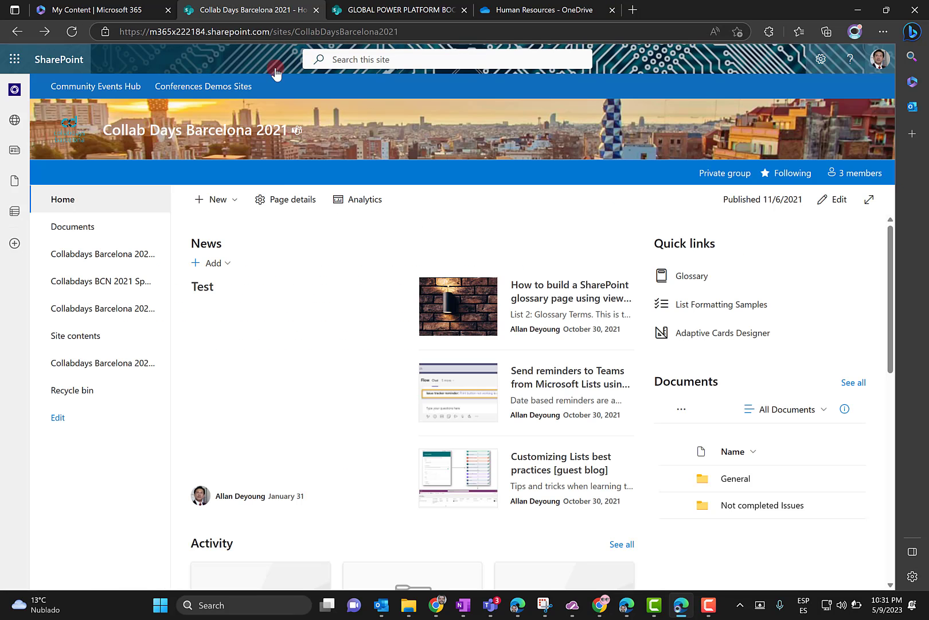
pyautogui.scroll(-3, 230, 499)
pyautogui.scroll(3, 232, 490)
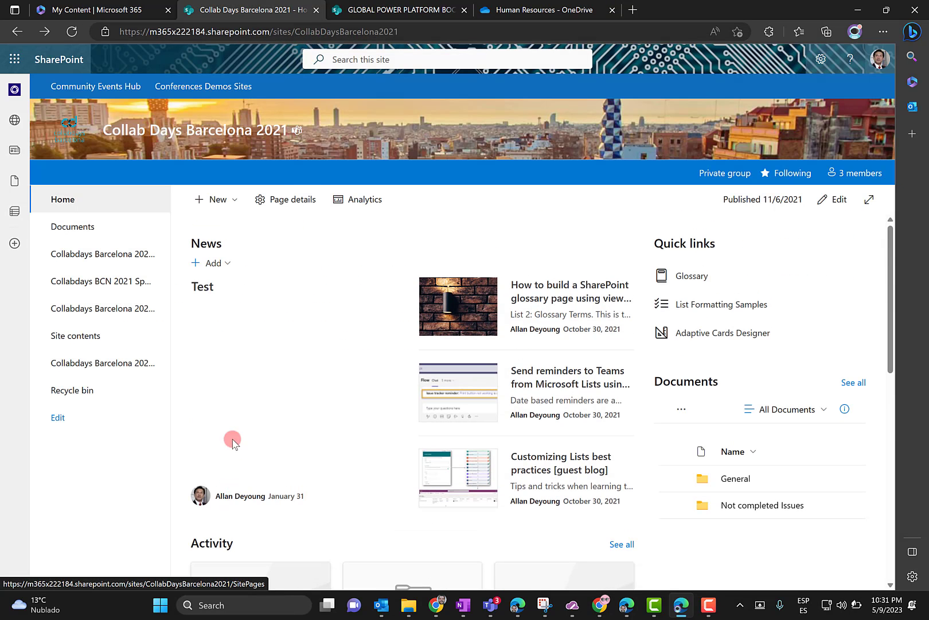
# Open the Test news post on the Collab Days Barcelona 2021 site, expand its content and restore the normal page layout.
pyautogui.click(213, 287)
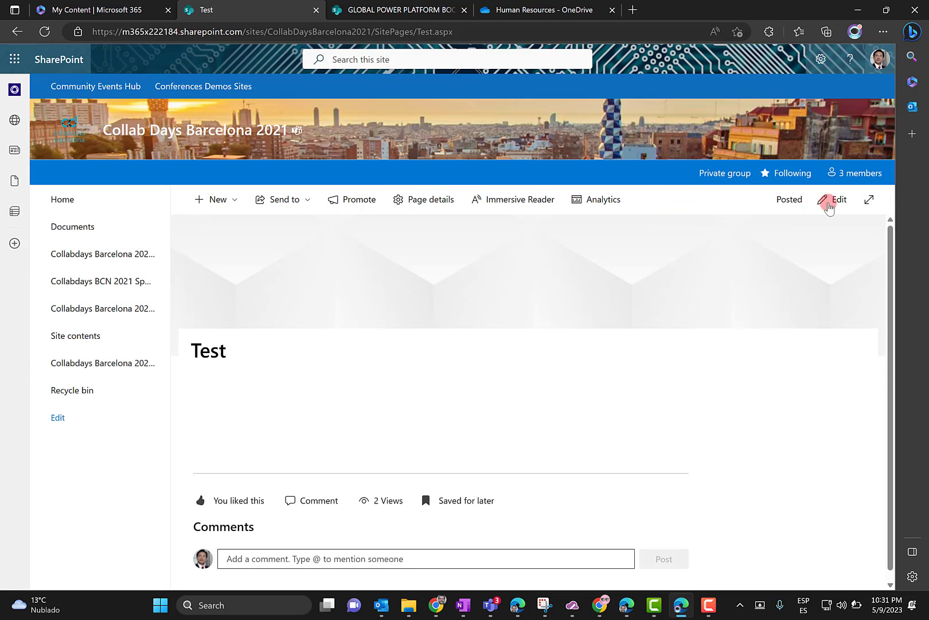
pyautogui.click(870, 199)
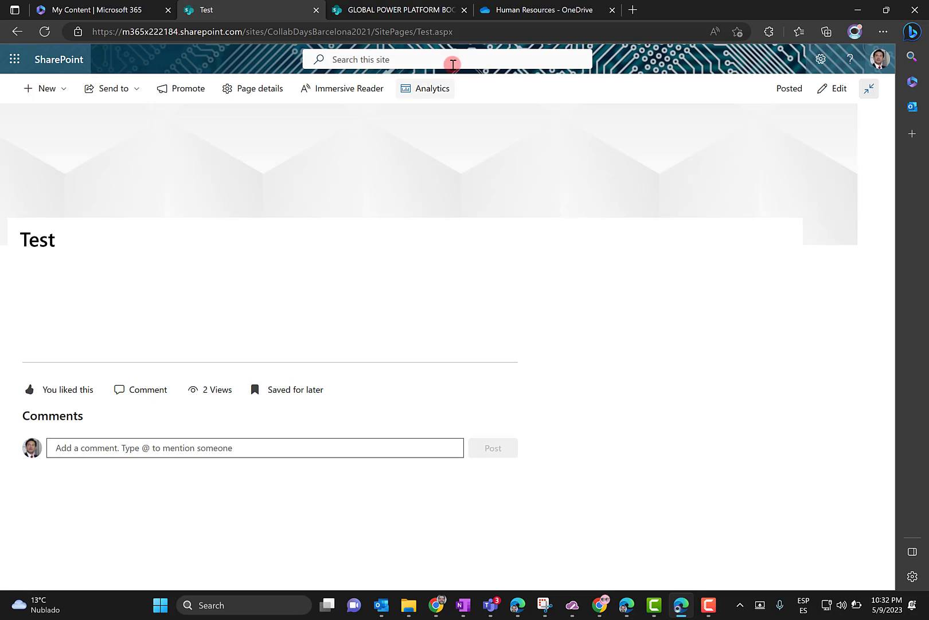
pyautogui.click(869, 88)
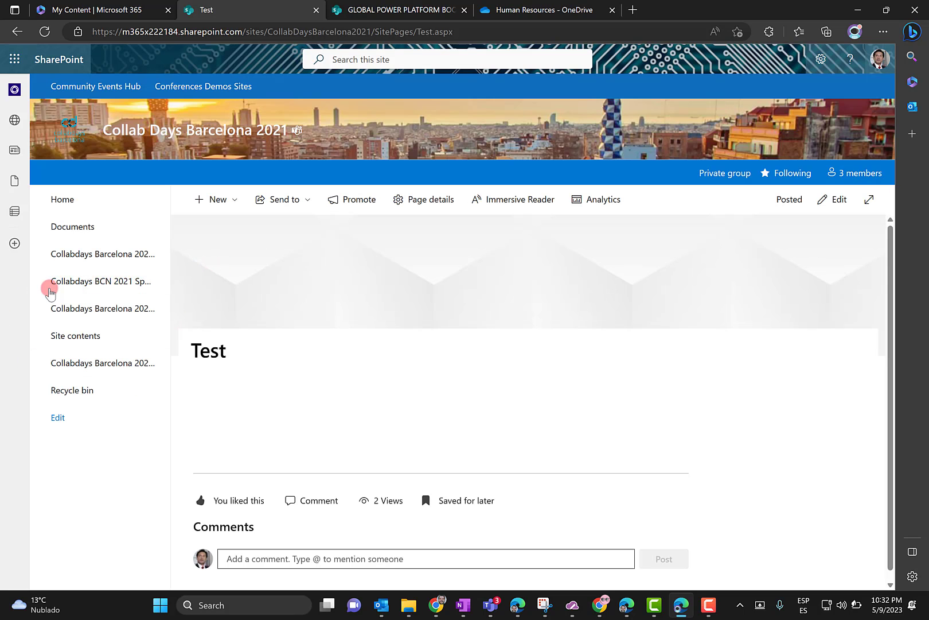
# Open the Site Pages library from the site contents of Collab Days Barcelona 2021.
pyautogui.click(821, 58)
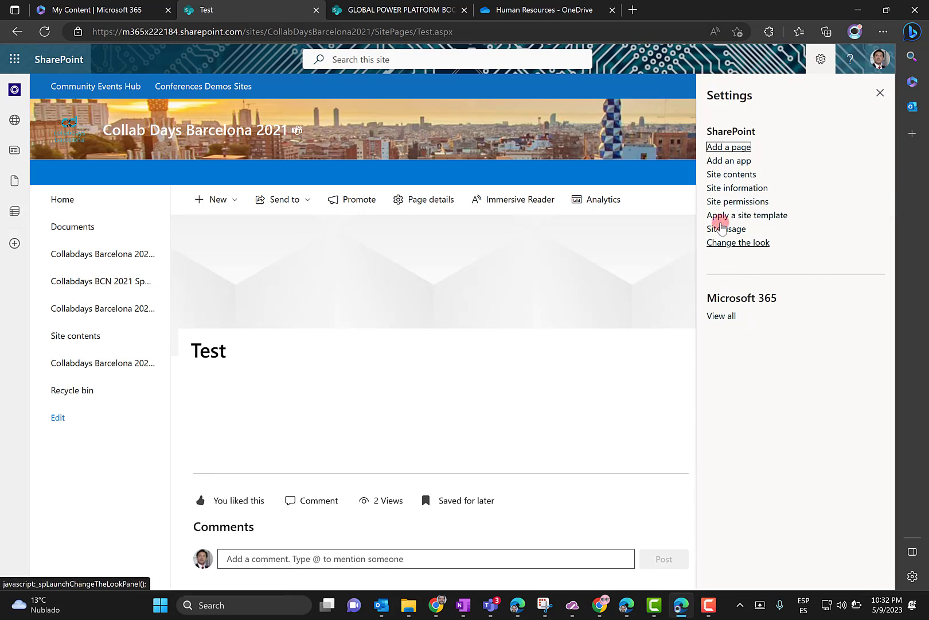
pyautogui.click(734, 174)
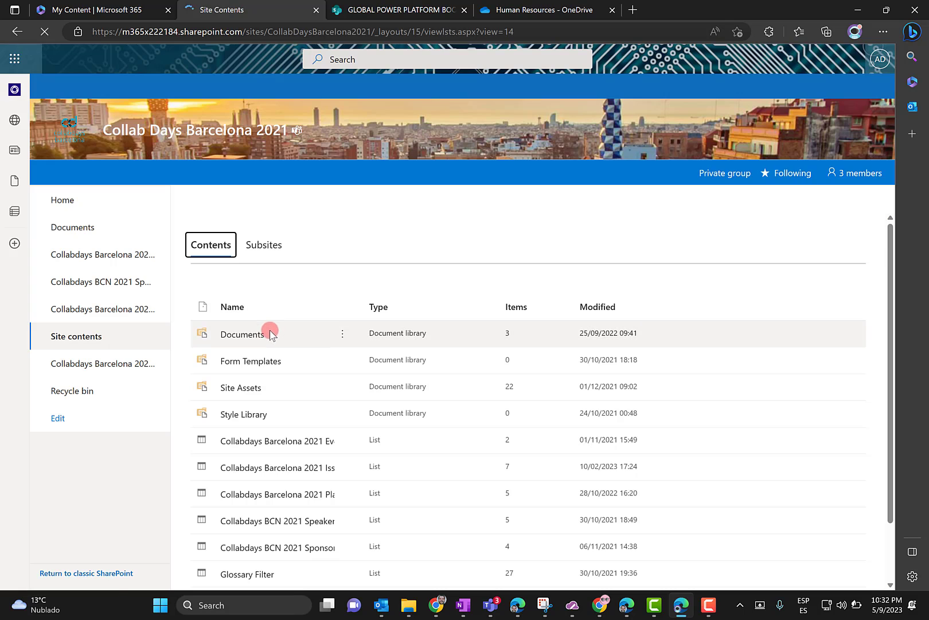
pyautogui.scroll(-1, 258, 344)
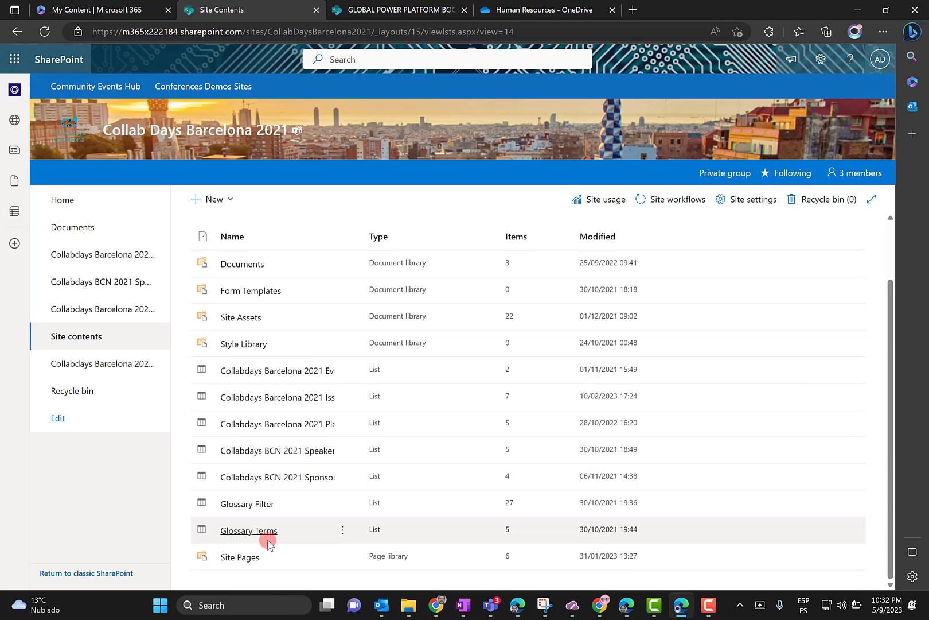
pyautogui.click(233, 555)
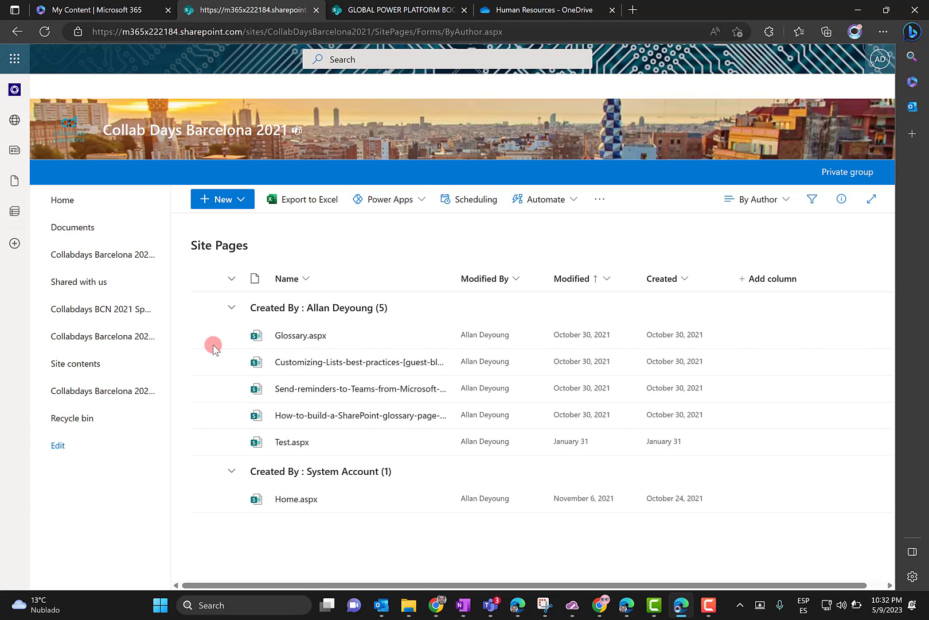
# Compare the commands available for Glossary.aspx, Home.aspx and Test.aspx in Site Pages, checking each for a favorite option.
pyautogui.click(211, 337)
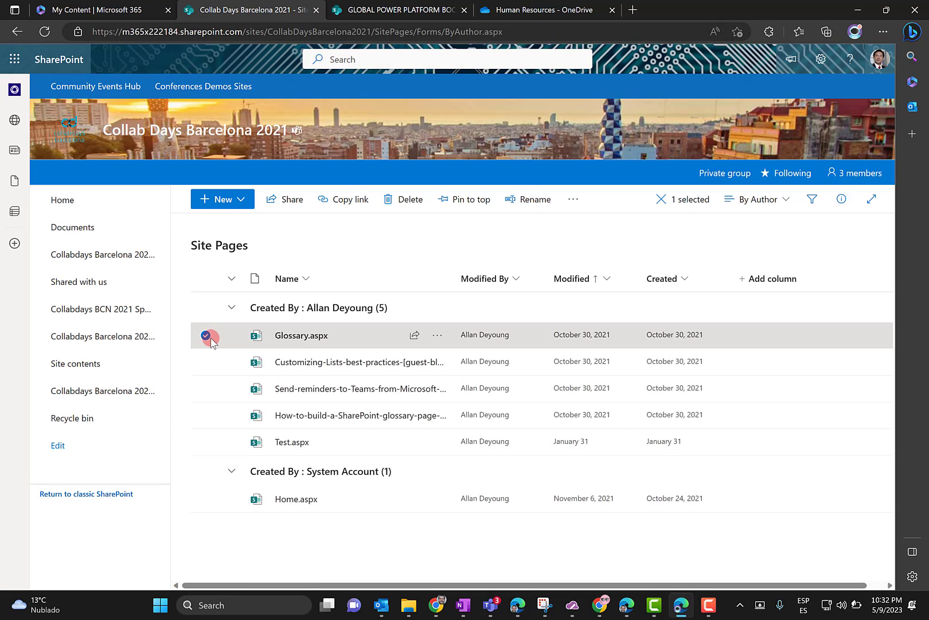
pyautogui.click(575, 200)
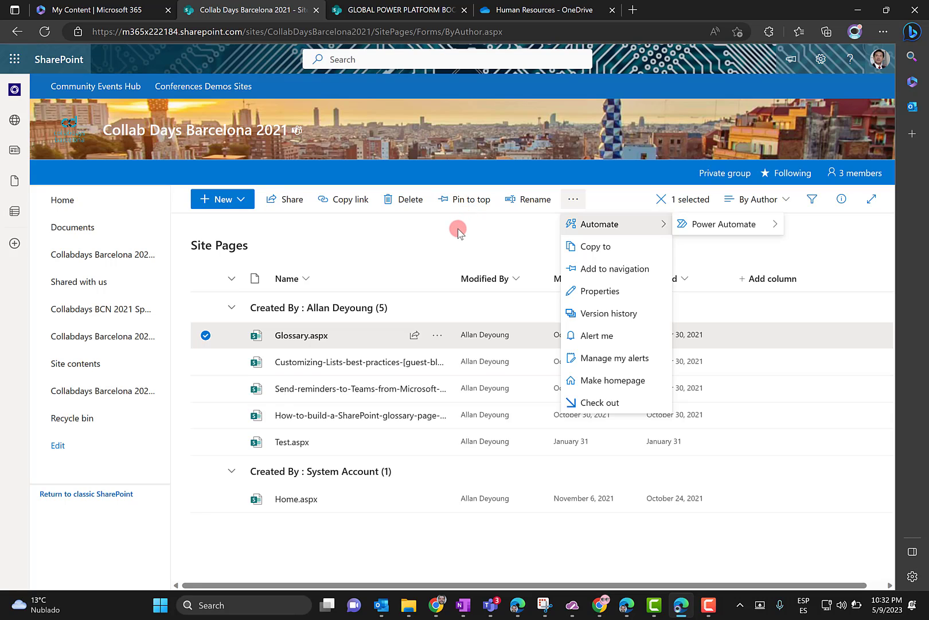
pyautogui.click(205, 335)
pyautogui.click(205, 499)
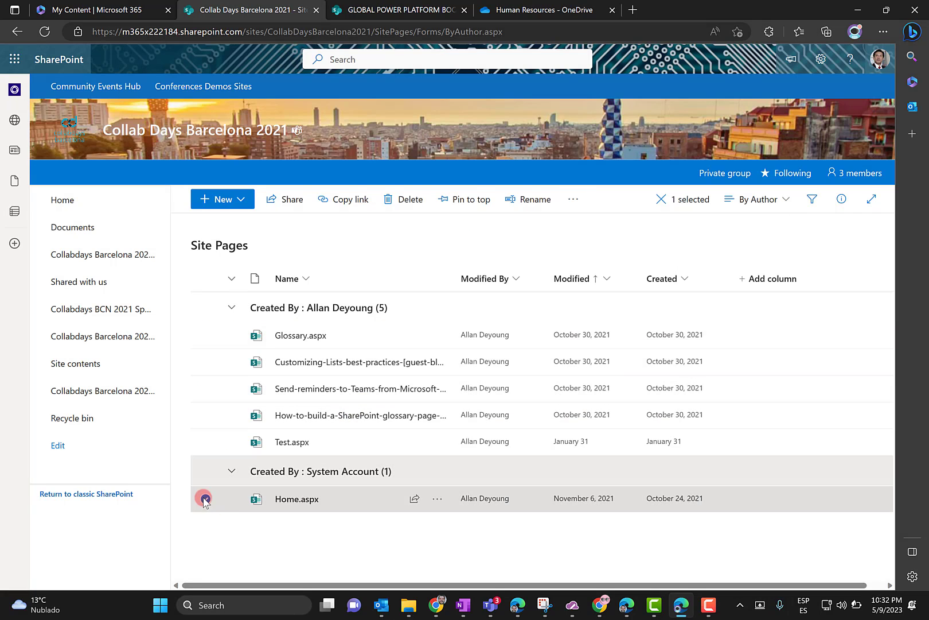
pyautogui.click(576, 199)
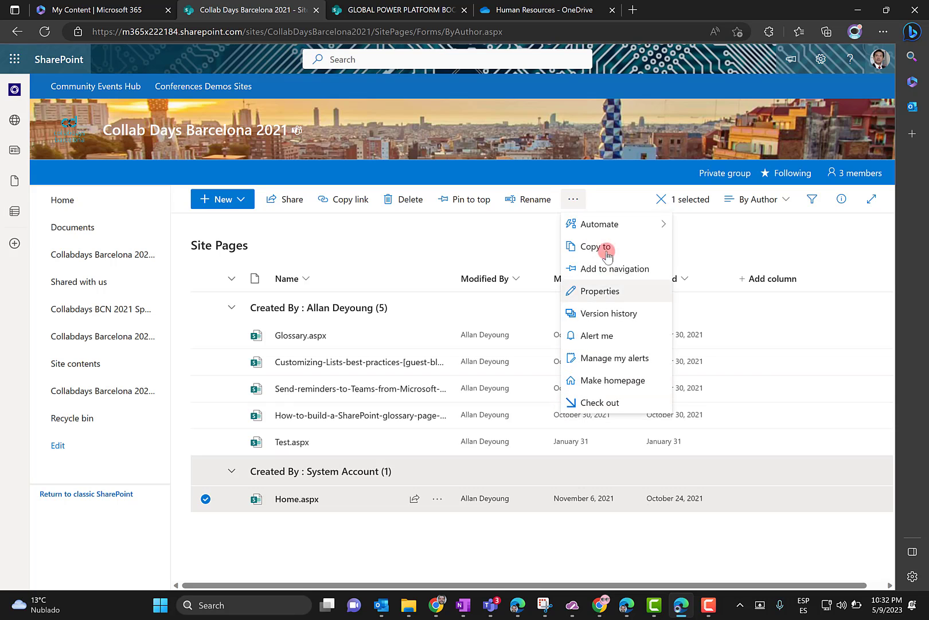
pyautogui.click(207, 500)
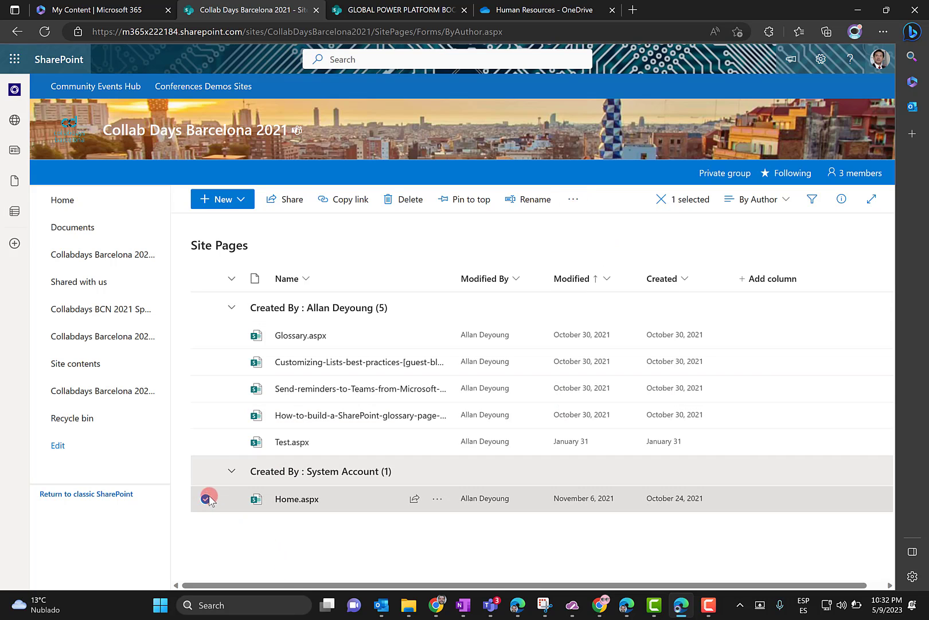
pyautogui.click(206, 440)
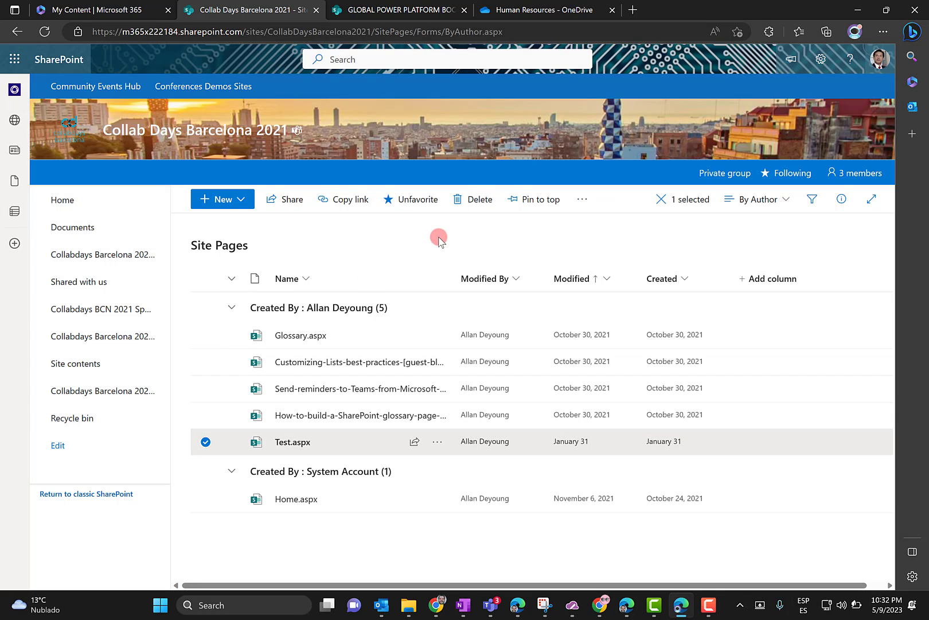
pyautogui.click(583, 199)
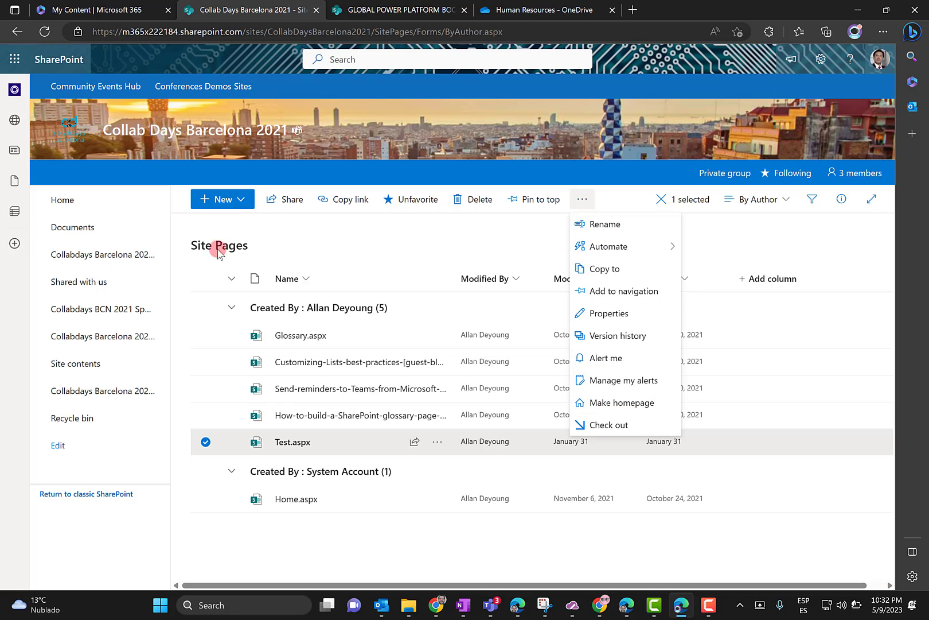
# Return to the My Content Favorites list in Microsoft 365 and view the options available for the Test page.
pyautogui.click(106, 11)
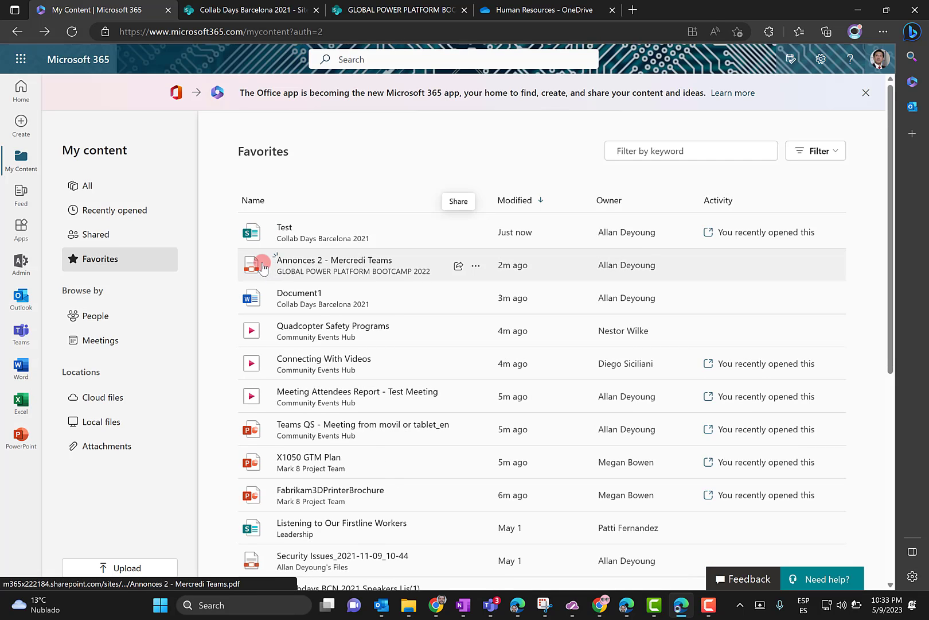
pyautogui.scroll(-1, 361, 429)
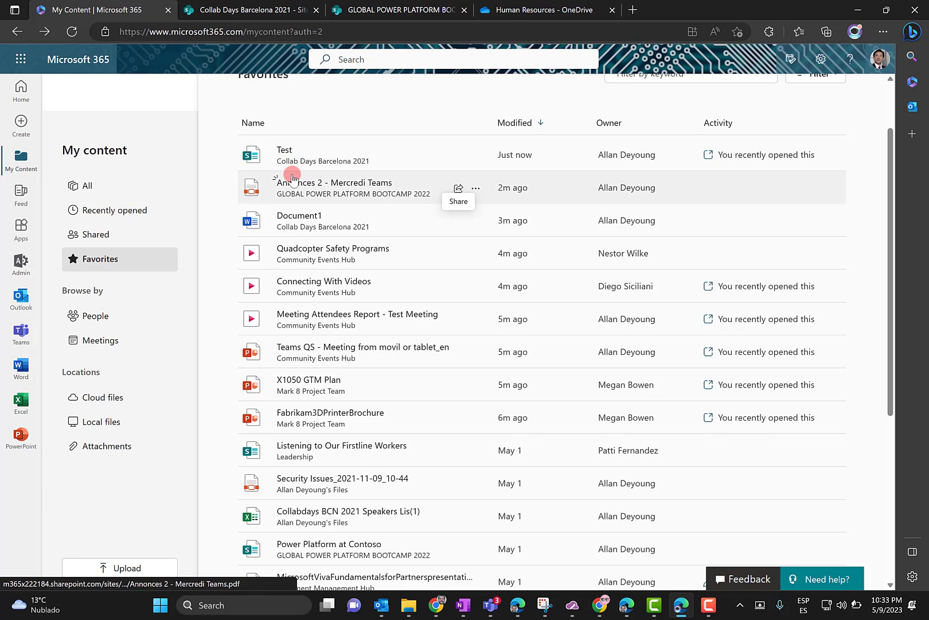
pyautogui.scroll(1, 290, 165)
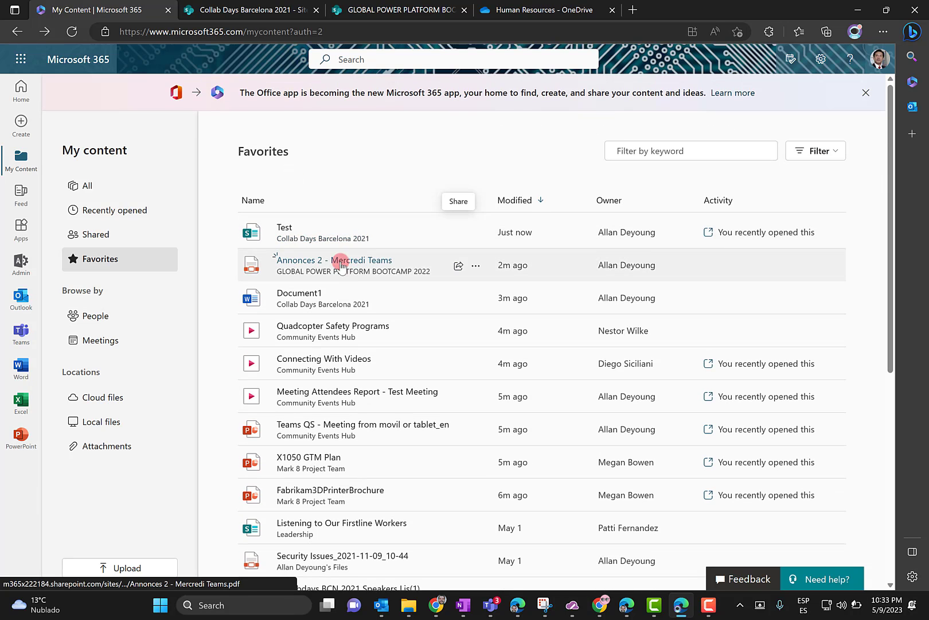
pyautogui.click(475, 233)
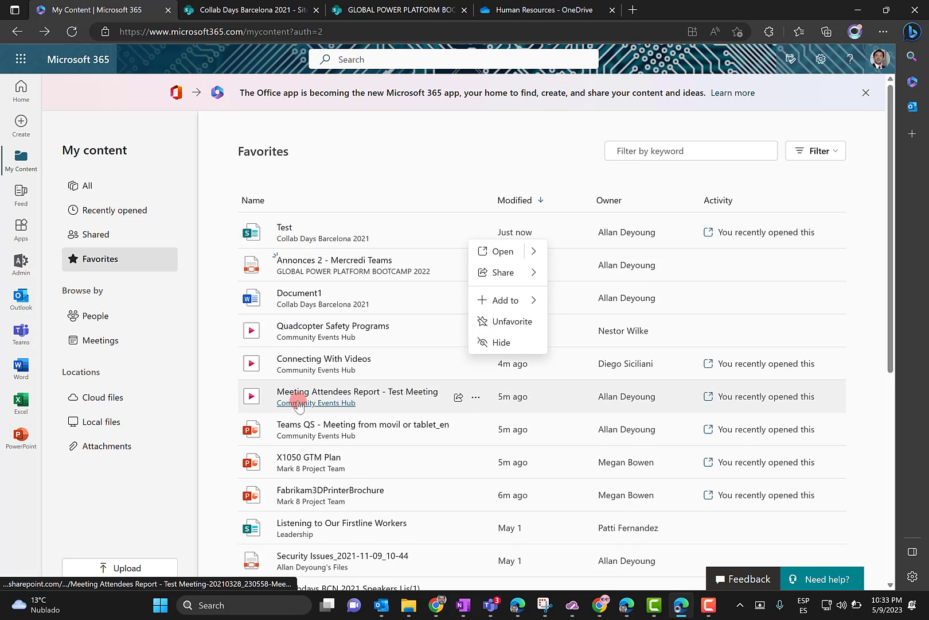
# Look through the entire Favorites list to review the items gathered from SharePoint sites and OneDrive.
pyautogui.scroll(-1, 297, 404)
pyautogui.scroll(-1, 297, 404)
pyautogui.scroll(-1, 297, 404)
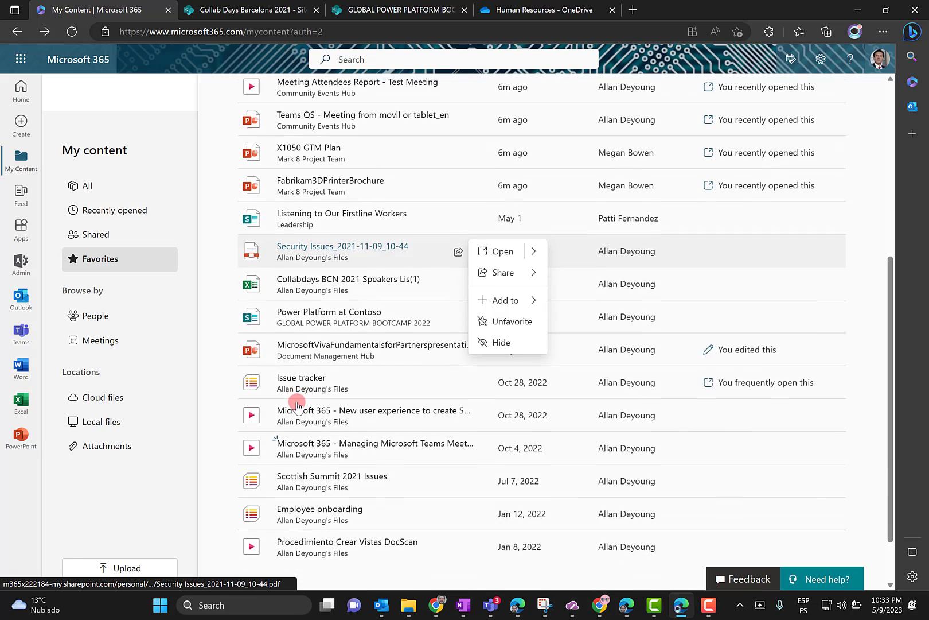
pyautogui.scroll(3, 296, 404)
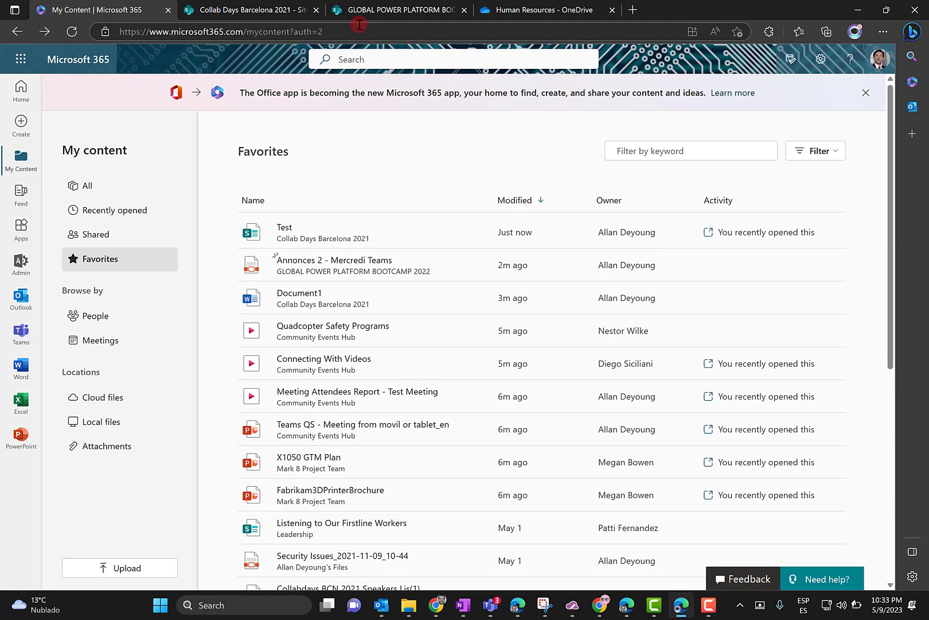
pyautogui.scroll(-4, 318, 169)
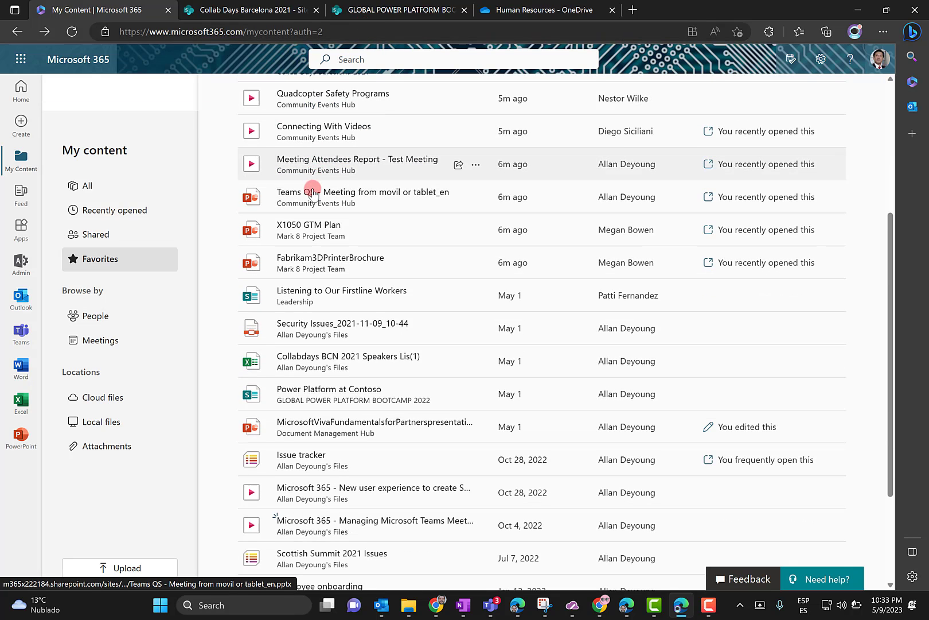
pyautogui.scroll(-1, 314, 184)
pyautogui.scroll(5, 312, 195)
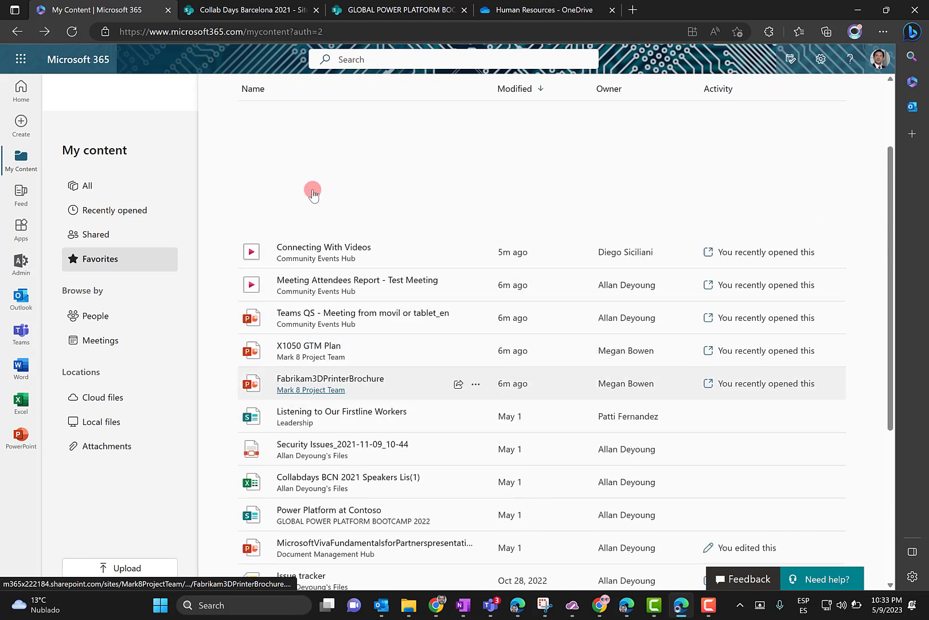